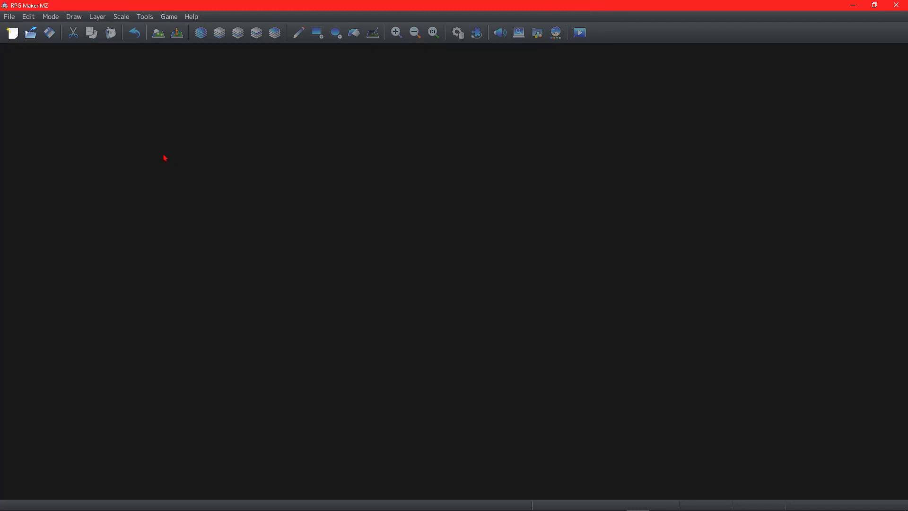
Step: Create a new project titled "Mystery Gamer Tutorials (SUBSCRIBE!)"
{"action": "left_click", "coordinate": [10, 16]}
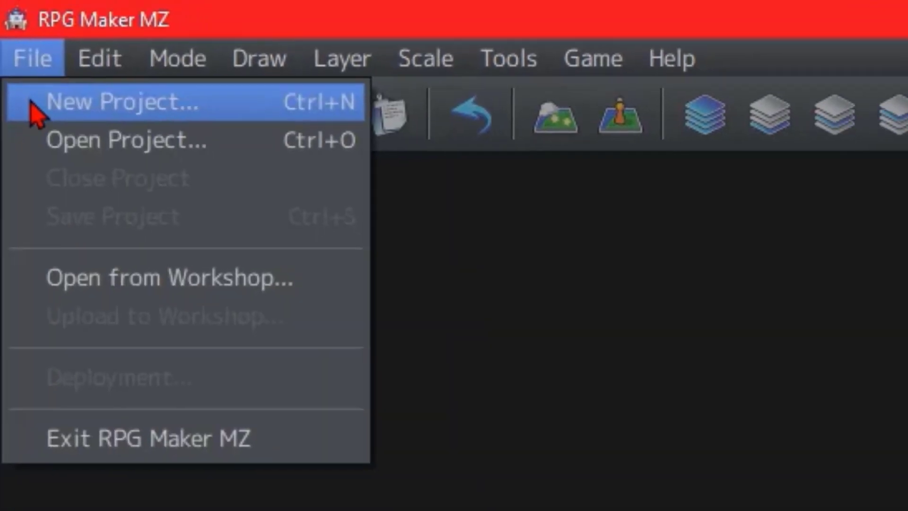
{"action": "left_click", "coordinate": [42, 116]}
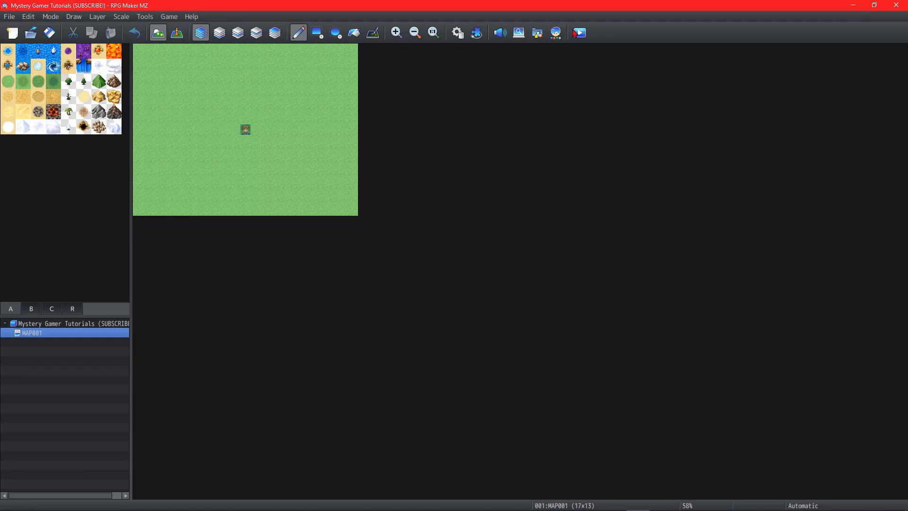
{"action": "left_click", "coordinate": [9, 17]}
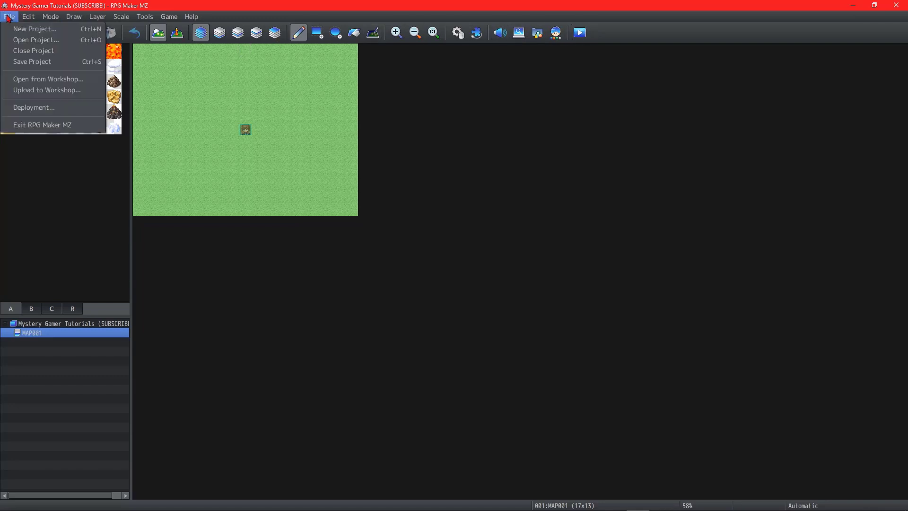
{"action": "left_click", "coordinate": [9, 16]}
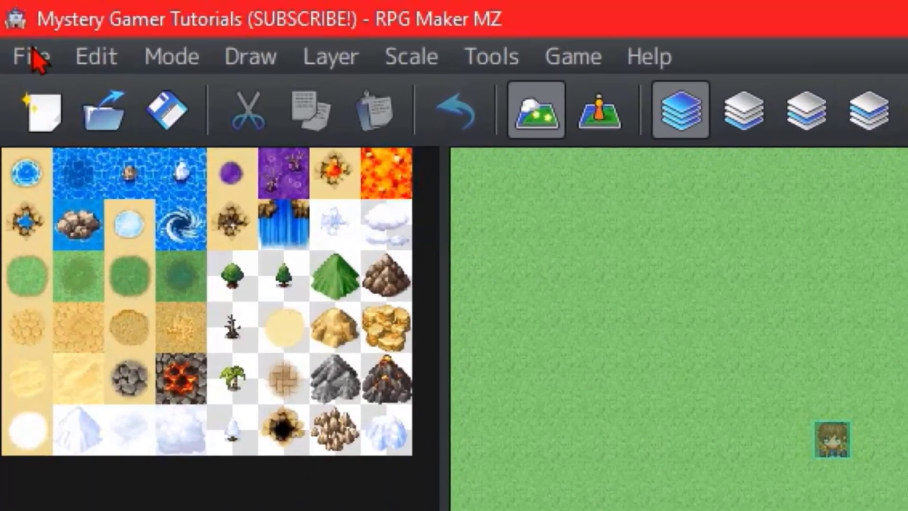
{"action": "left_click", "coordinate": [38, 59]}
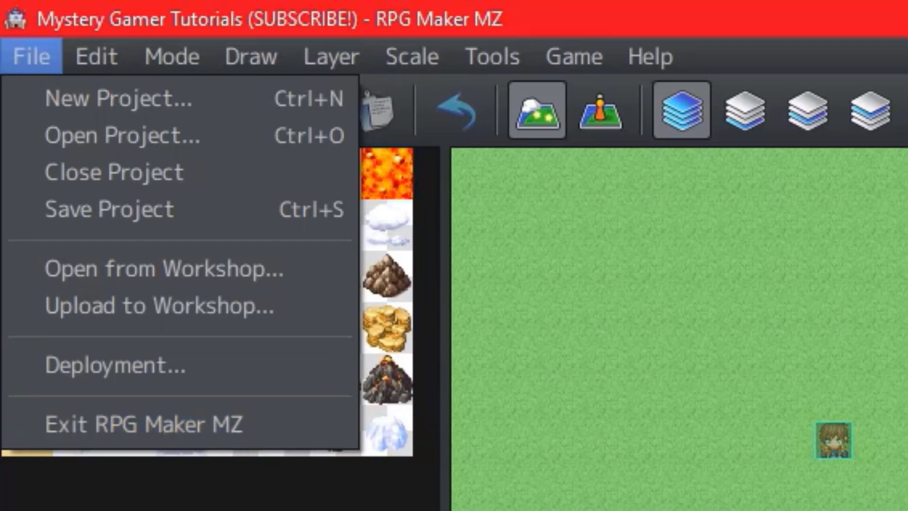
{"action": "key", "text": "Escape"}
{"action": "left_click", "coordinate": [93, 55]}
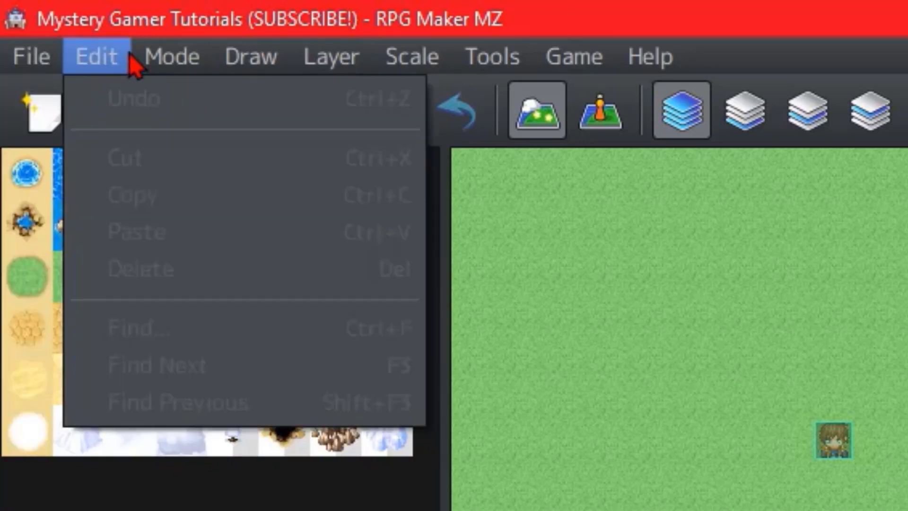
{"action": "mouse_move", "coordinate": [157, 64]}
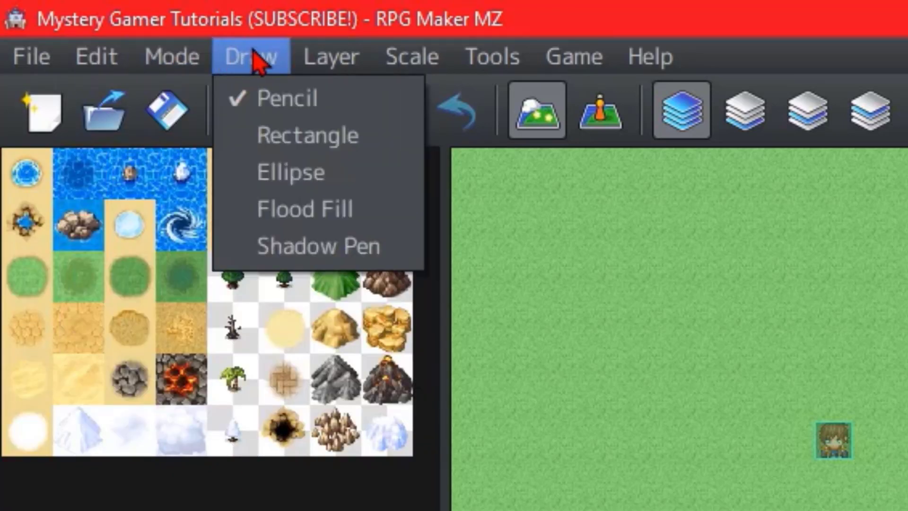
{"action": "mouse_move", "coordinate": [319, 65]}
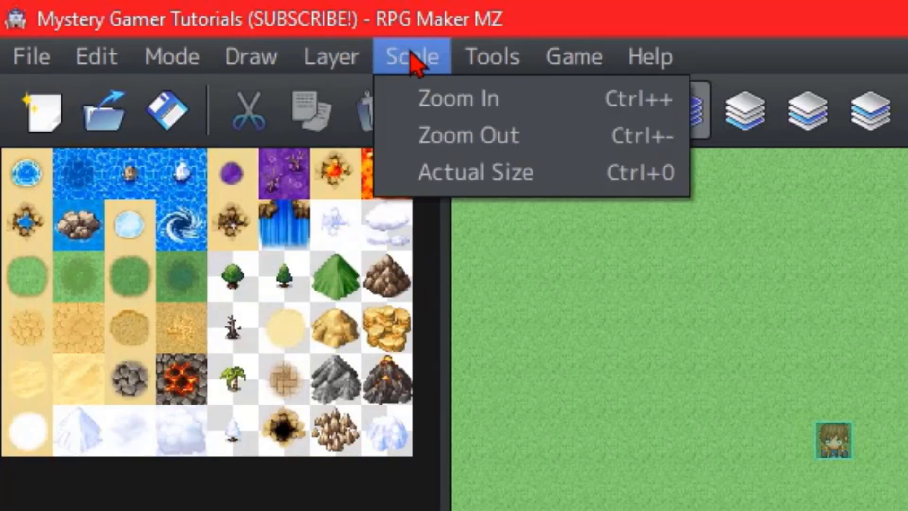
{"action": "mouse_move", "coordinate": [577, 67]}
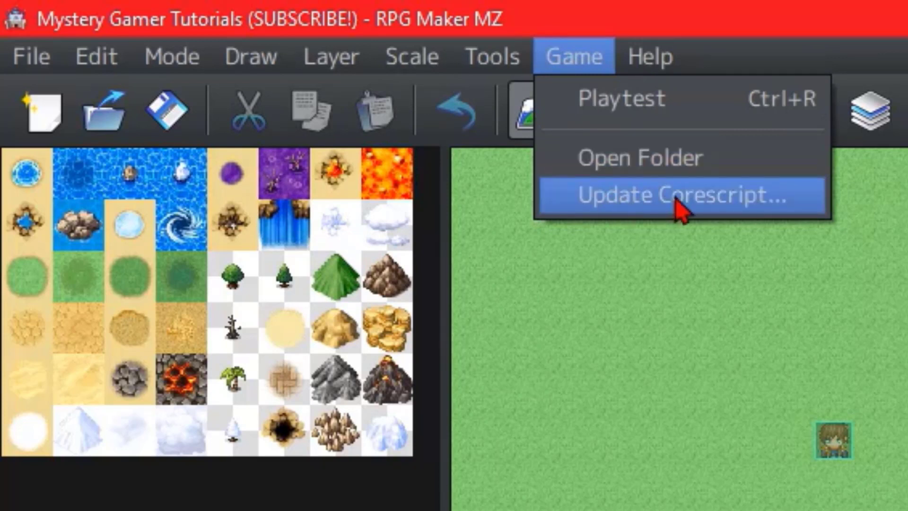
{"action": "mouse_move", "coordinate": [637, 49]}
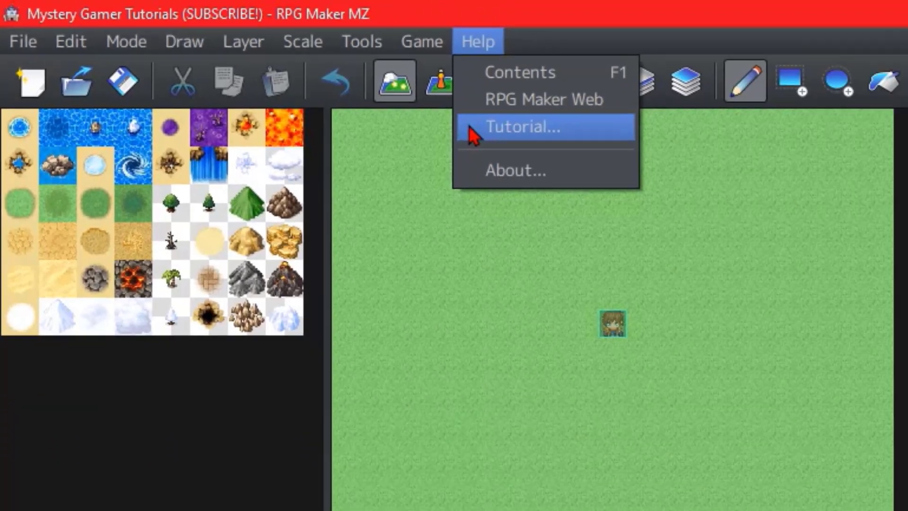
{"action": "left_click", "coordinate": [629, 36]}
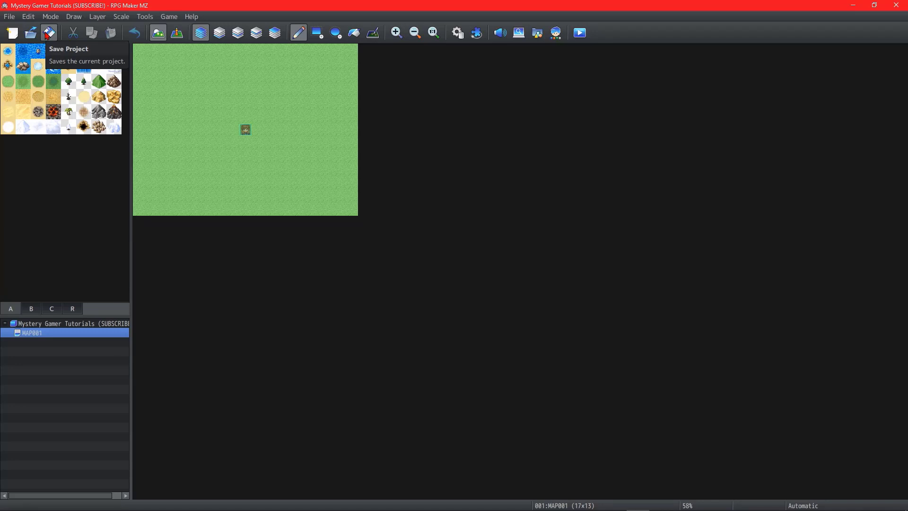
Step: Switch to event editing, then cut the event at tile 7,6 and paste it back in place
{"action": "key", "text": "F6"}
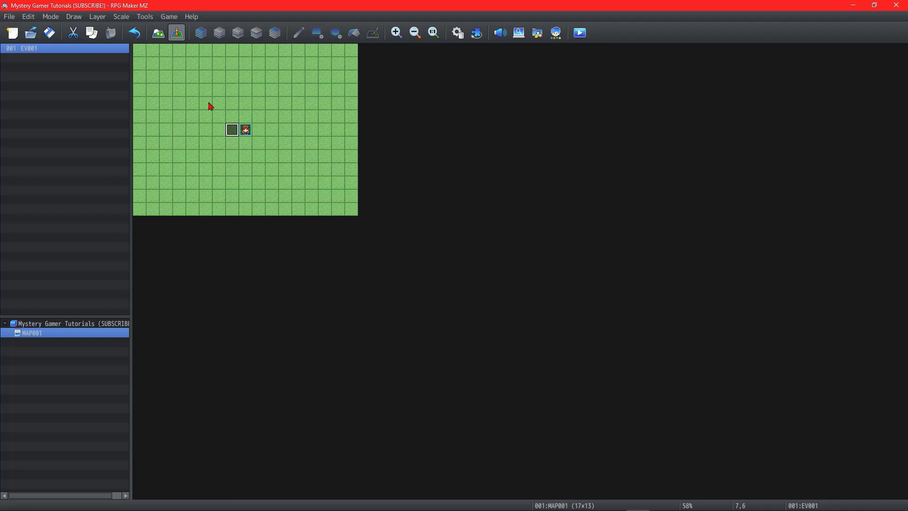
{"action": "left_click", "coordinate": [74, 34]}
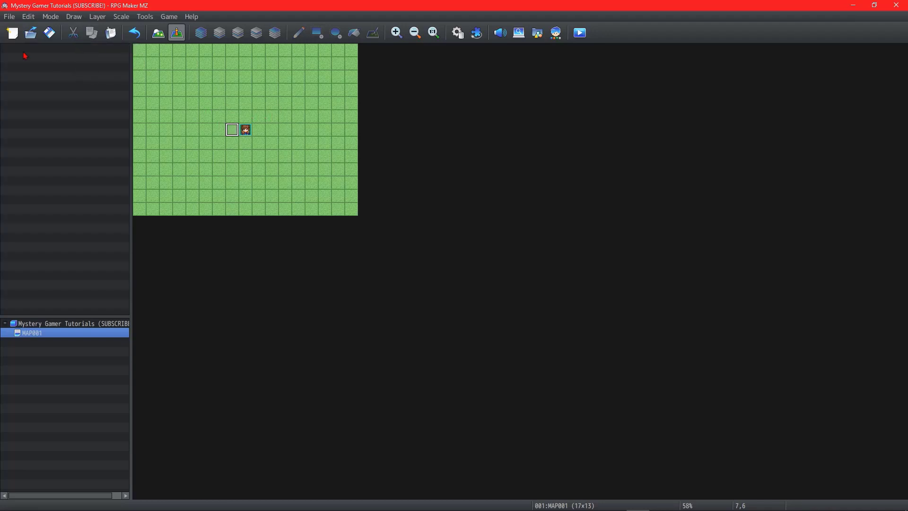
{"action": "left_click", "coordinate": [109, 34]}
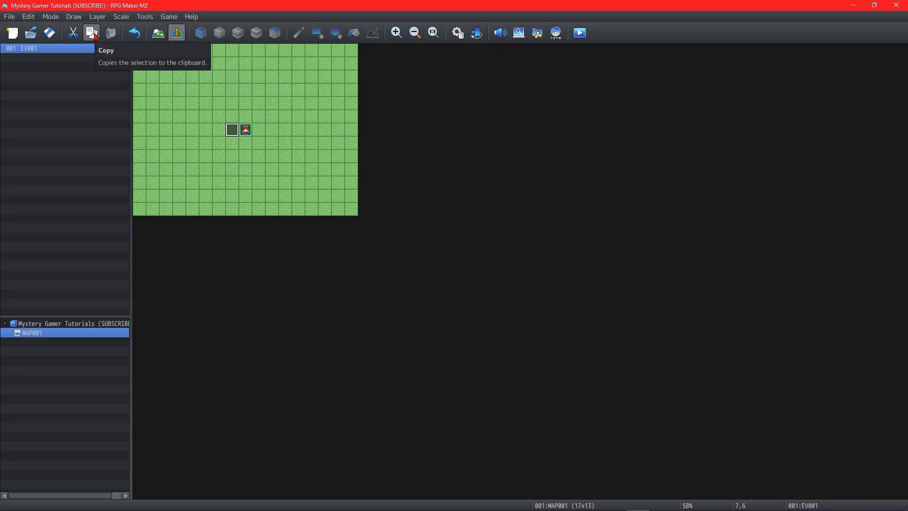
Step: Paste a copy of the event at tile 7,3, and undo both that paste and the event at tile 7,6
{"action": "left_click", "coordinate": [233, 95]}
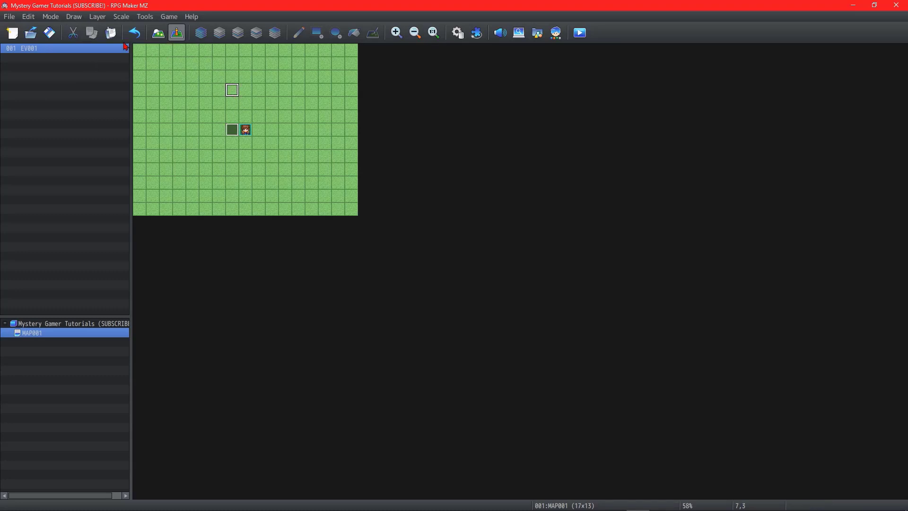
{"action": "left_click", "coordinate": [110, 33]}
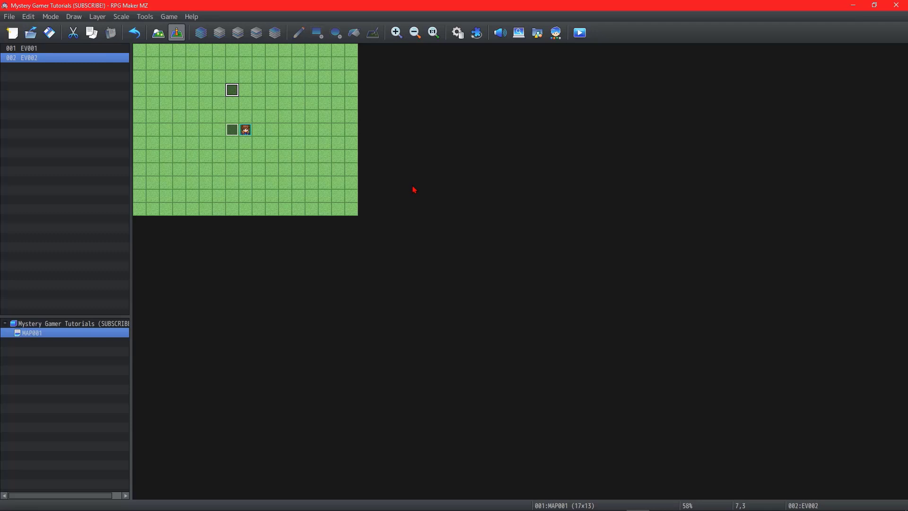
{"action": "left_click", "coordinate": [134, 33]}
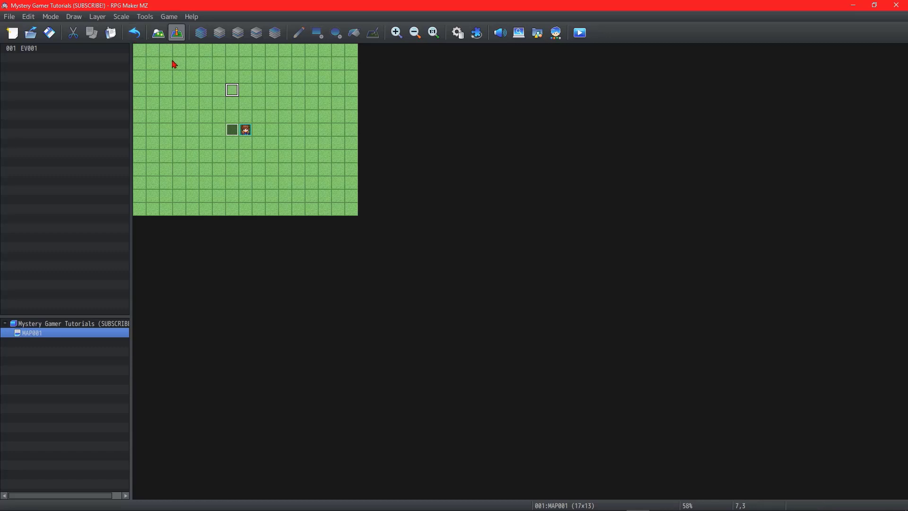
{"action": "left_click", "coordinate": [235, 136]}
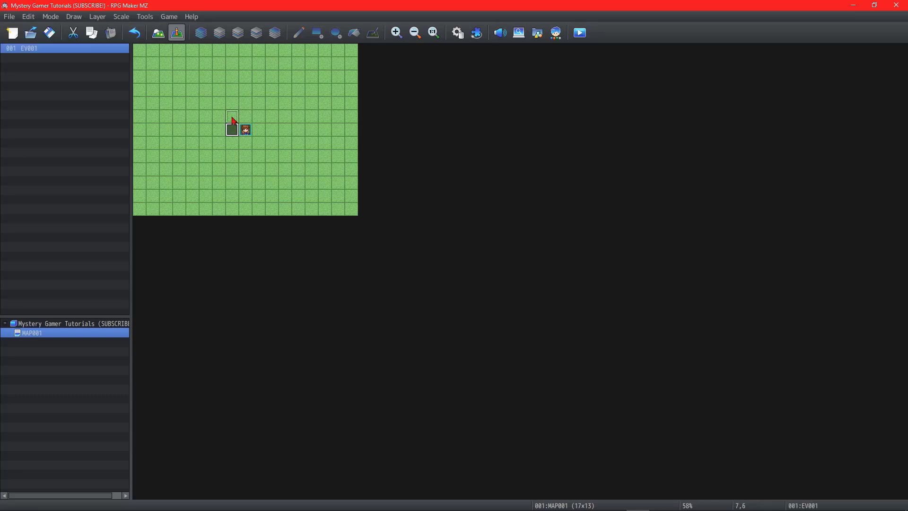
{"action": "left_click", "coordinate": [234, 89]}
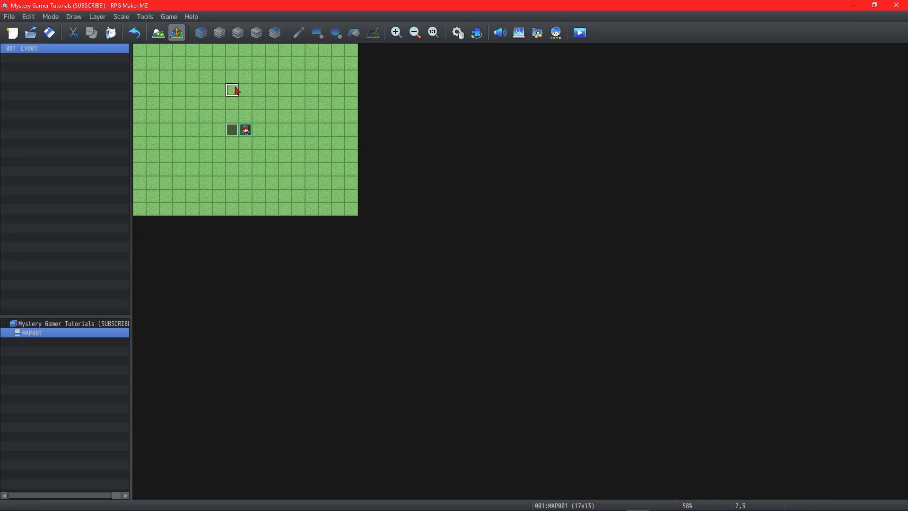
{"action": "left_click", "coordinate": [138, 35]}
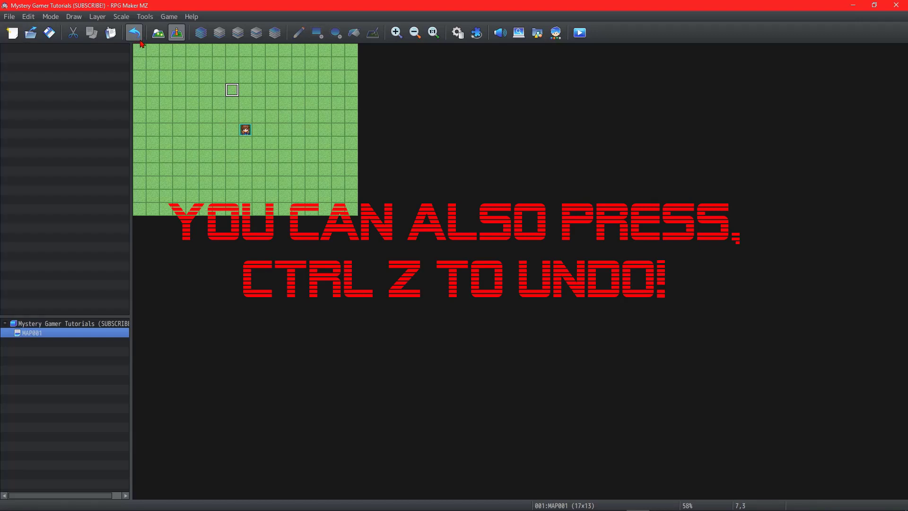
Step: Switch to map editing and paint an irregular patch of Wasteland A around the middle of the map with the pencil
{"action": "left_click", "coordinate": [158, 35]}
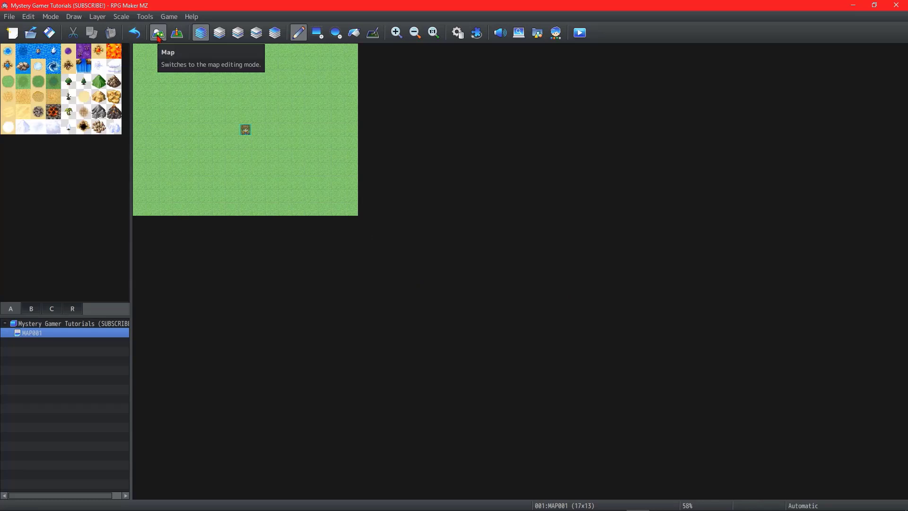
{"action": "left_click", "coordinate": [9, 99]}
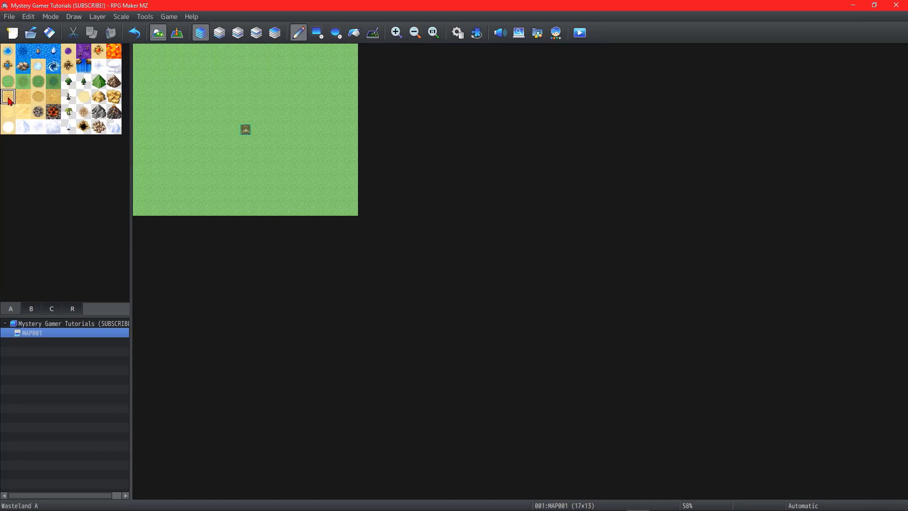
{"action": "mouse_move", "coordinate": [233, 65]}
{"action": "left_mouse_down"}
{"action": "mouse_move", "coordinate": [265, 105]}
{"action": "mouse_move", "coordinate": [325, 98]}
{"action": "mouse_move", "coordinate": [261, 77]}
{"action": "mouse_move", "coordinate": [243, 100]}
{"action": "left_mouse_up"}
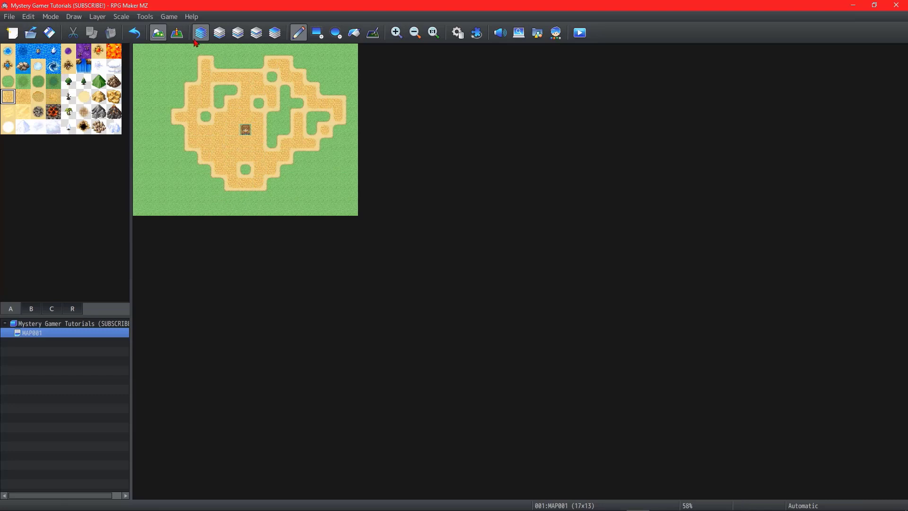
Step: Switch to event editing and create an event with default settings at tile 7,6, directly beside the player's start position
{"action": "left_click", "coordinate": [178, 34]}
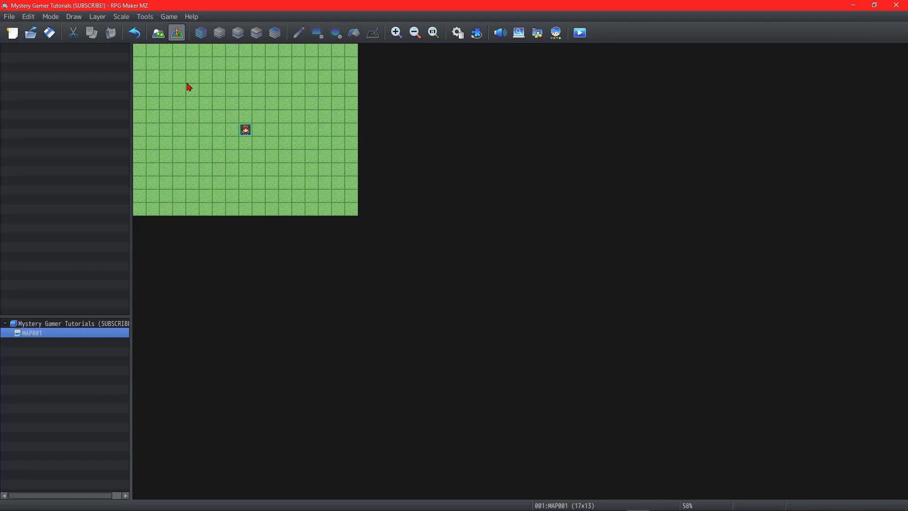
{"action": "double_click", "coordinate": [233, 130]}
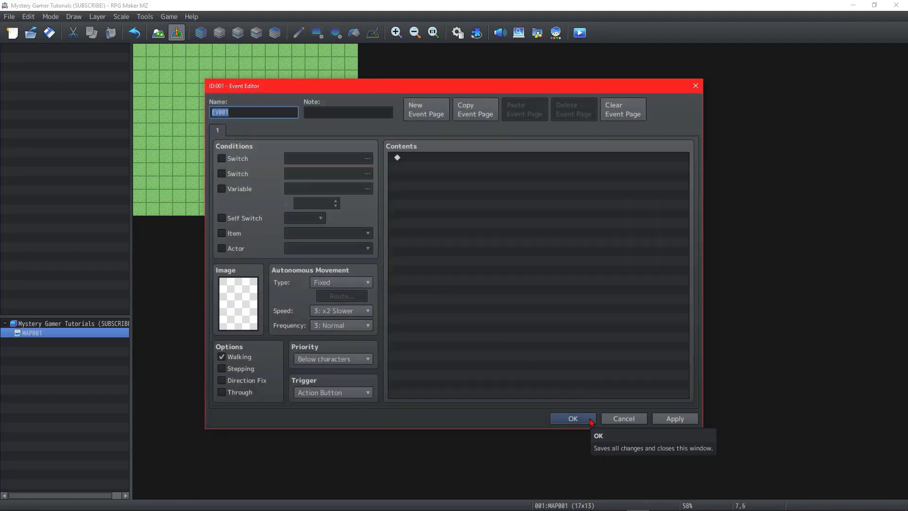
{"action": "left_click", "coordinate": [591, 421]}
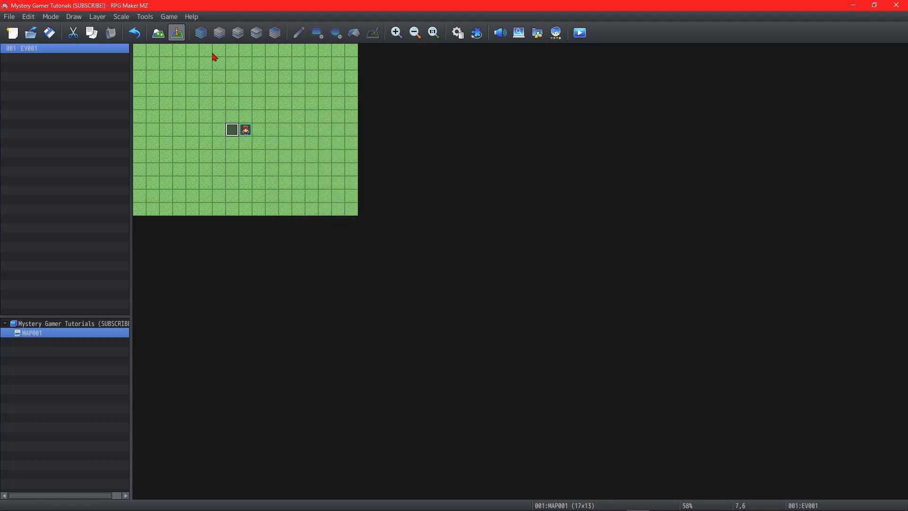
Step: Return to map editing with the light grass tile, cycle through the individual drawing layers up to layer 4, and restore Automatic
{"action": "left_click", "coordinate": [205, 36]}
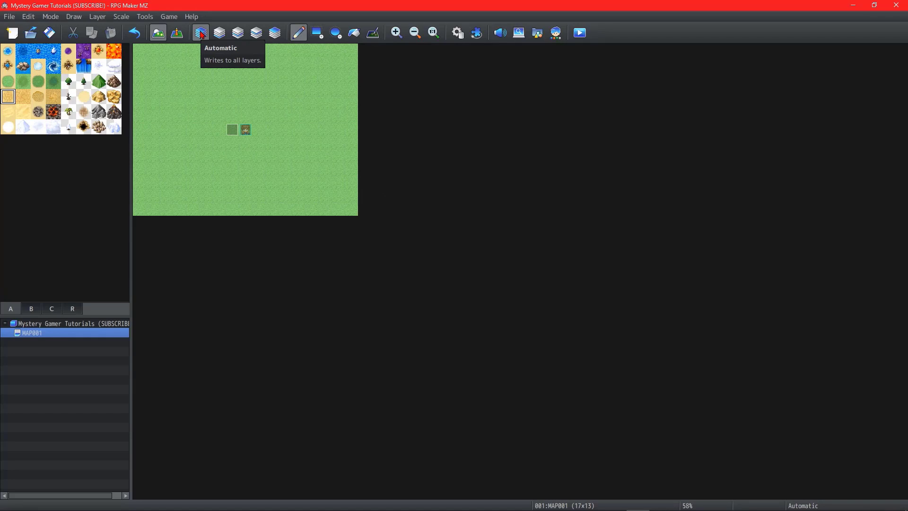
{"action": "left_click", "coordinate": [8, 81]}
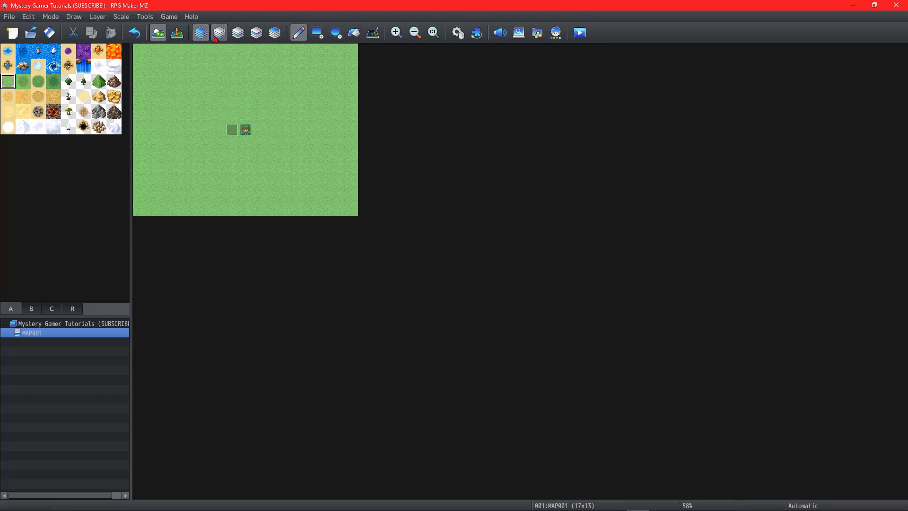
{"action": "key", "text": "ctrl+Tab"}
{"action": "left_click", "coordinate": [237, 33]}
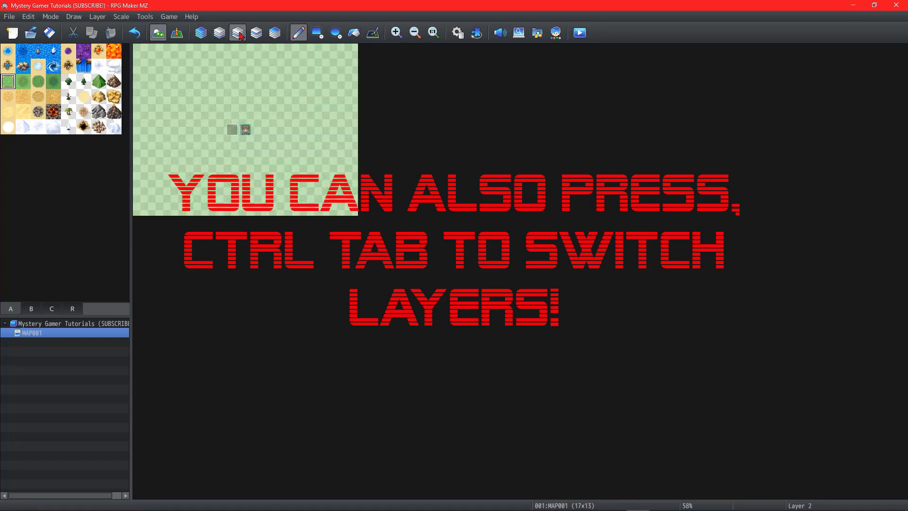
{"action": "left_click", "coordinate": [259, 34]}
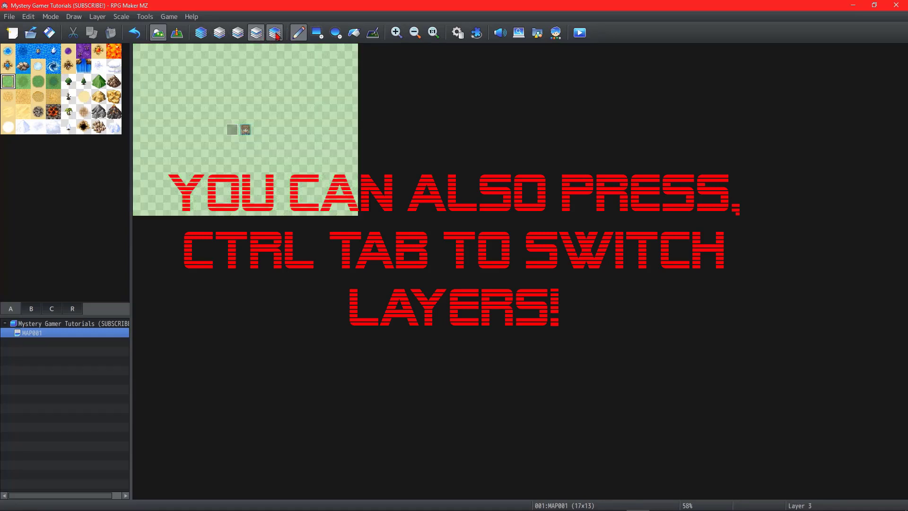
{"action": "left_click", "coordinate": [274, 34]}
{"action": "left_click", "coordinate": [201, 34]}
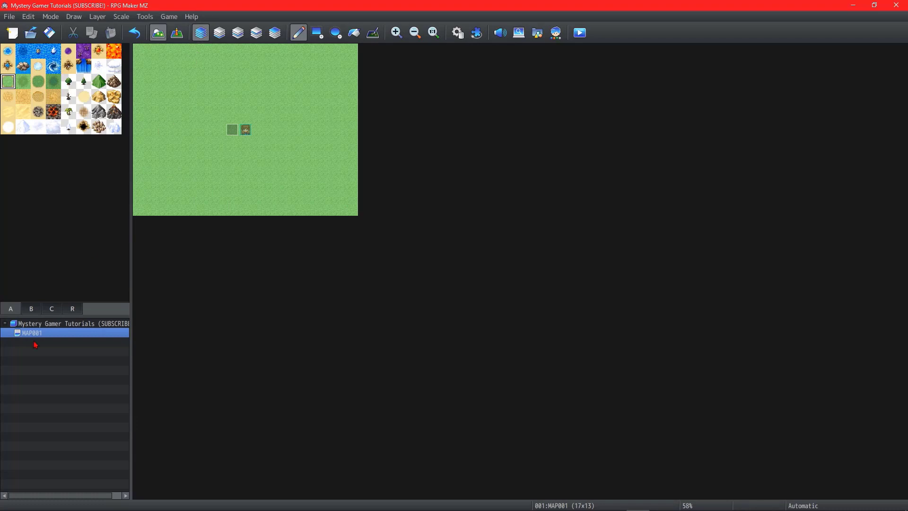
Step: Change MAP001's tileset from the overworld to the exterior set in its map properties, and pick the two-by-two green tree
{"action": "left_click", "coordinate": [52, 338]}
{"action": "double_click", "coordinate": [51, 337]}
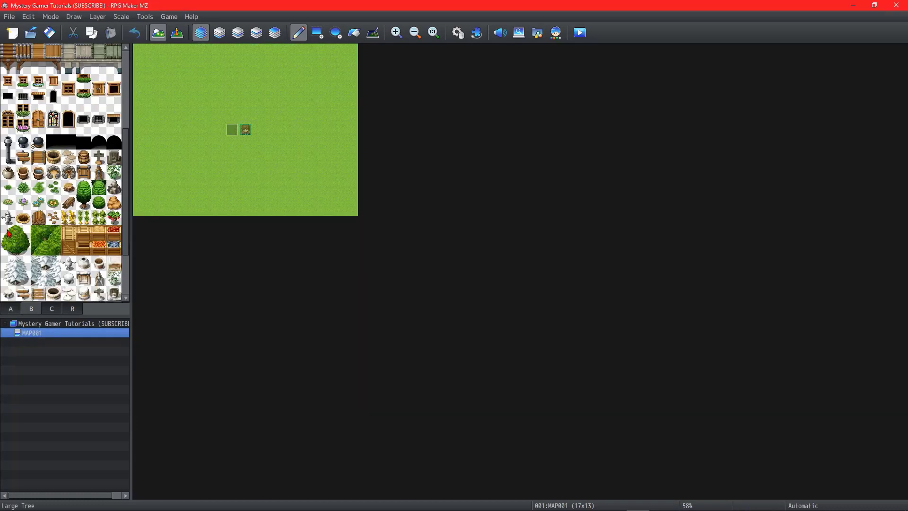
{"action": "left_click_drag", "start_coordinate": [8, 233], "coordinate": [27, 251]}
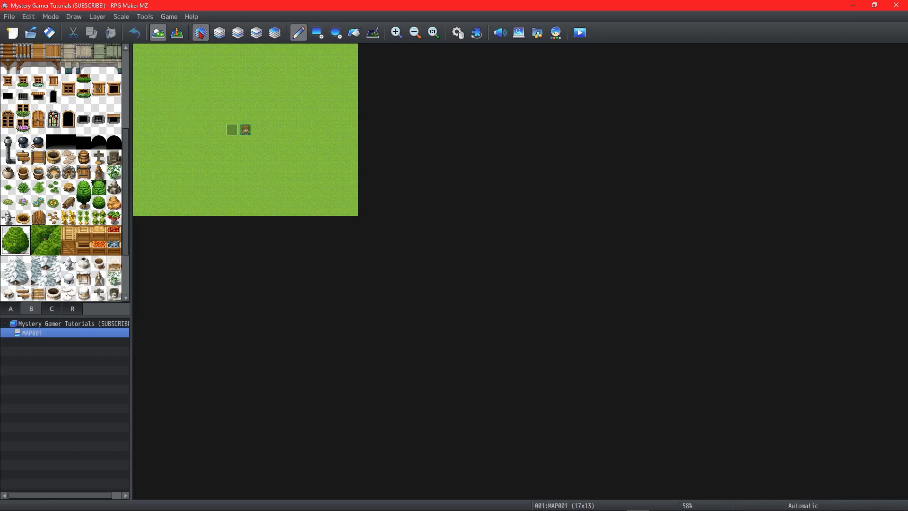
Step: Place the green tree on the left part of the map with Automatic layering, and check it on layer 4
{"action": "left_click", "coordinate": [166, 103]}
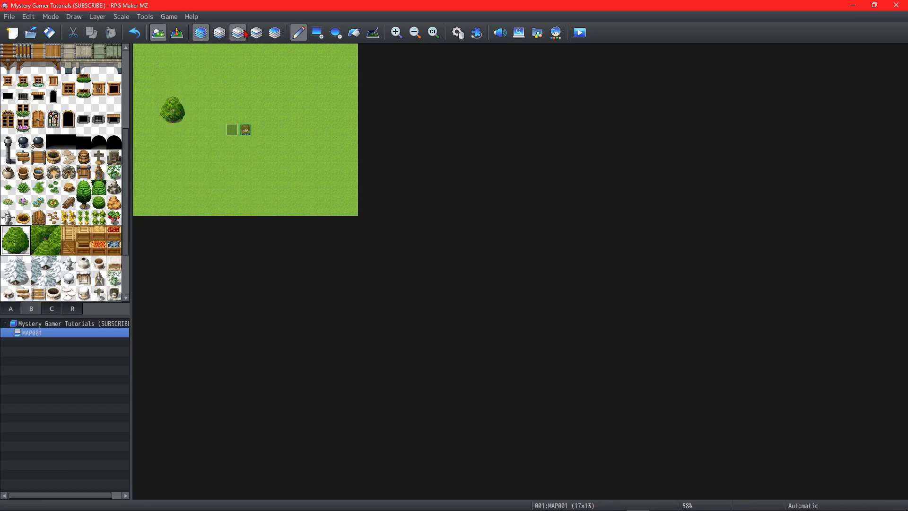
{"action": "left_click", "coordinate": [275, 33]}
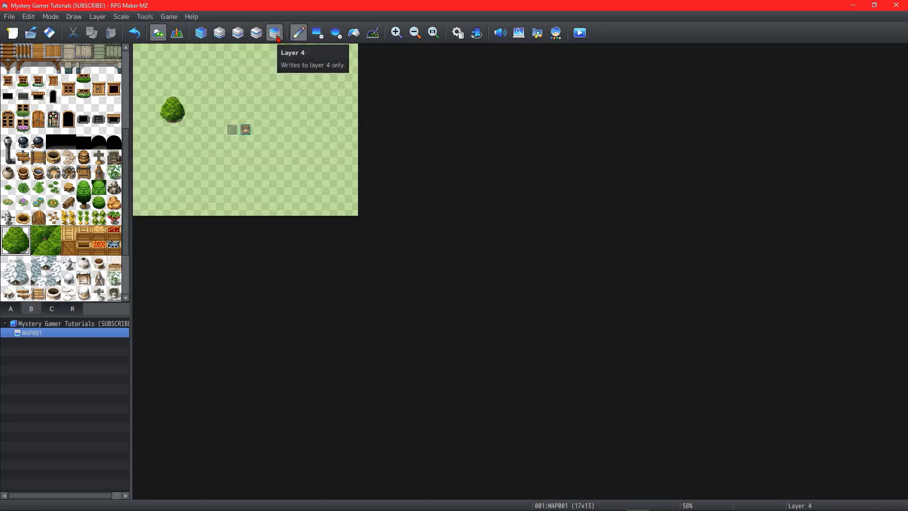
Step: Place three overlapping green trees on the left part of the map, one each on layers 2, 3 and 4
{"action": "left_click", "coordinate": [238, 33]}
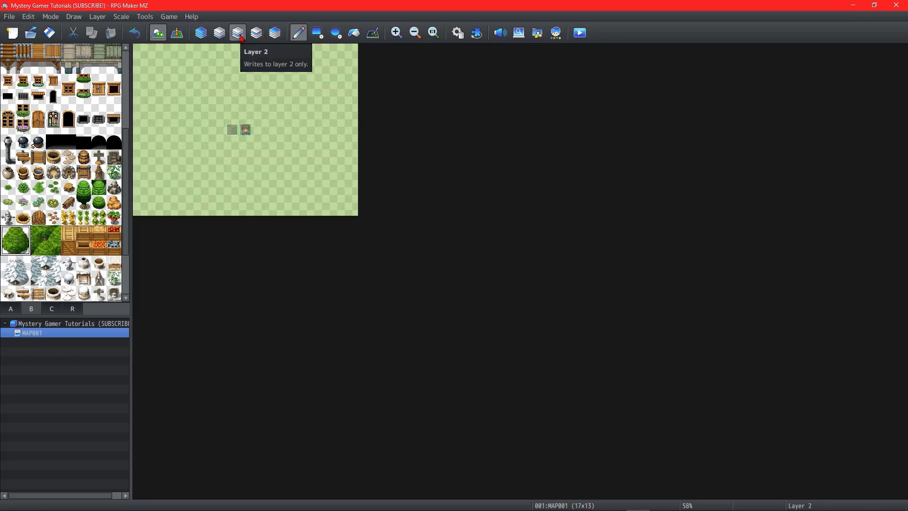
{"action": "left_click", "coordinate": [176, 108]}
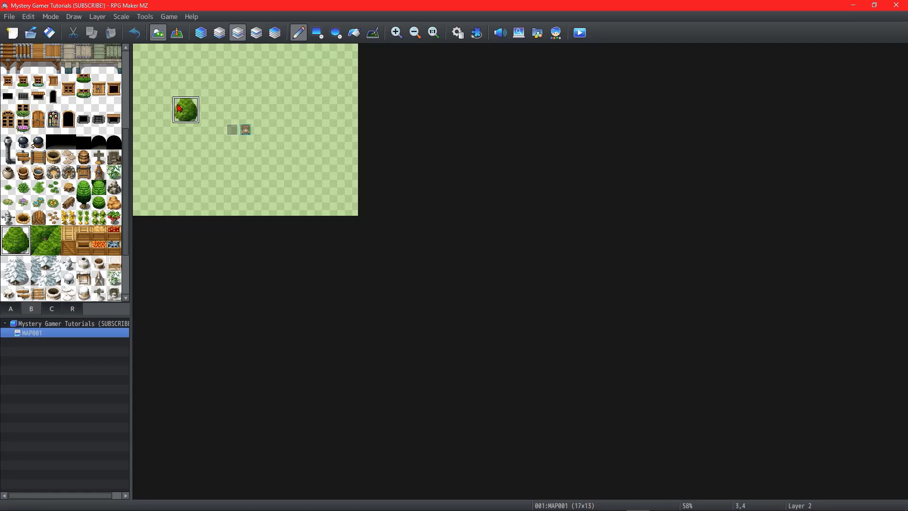
{"action": "left_click", "coordinate": [256, 34]}
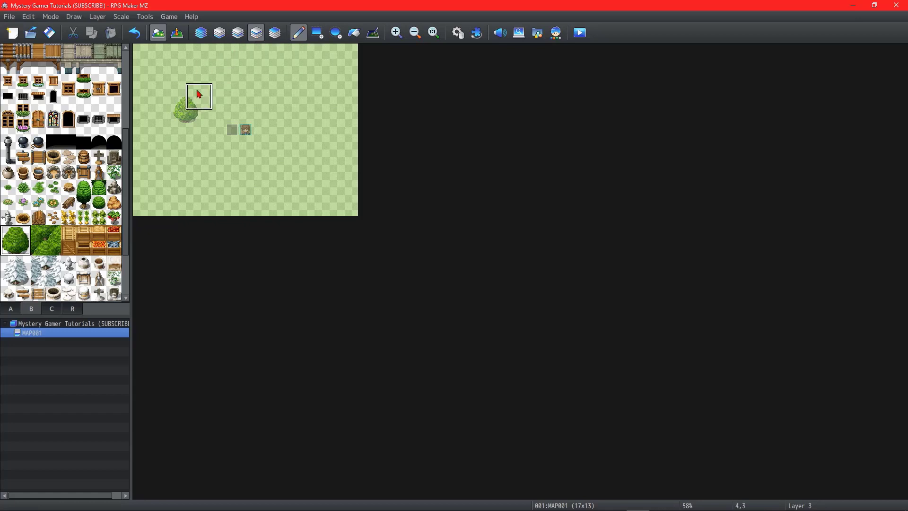
{"action": "left_click", "coordinate": [198, 119]}
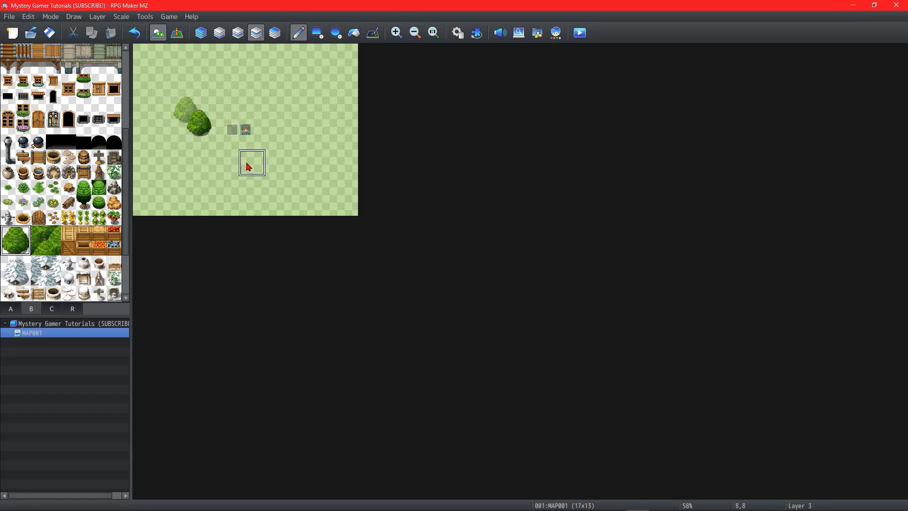
{"action": "left_click", "coordinate": [276, 34]}
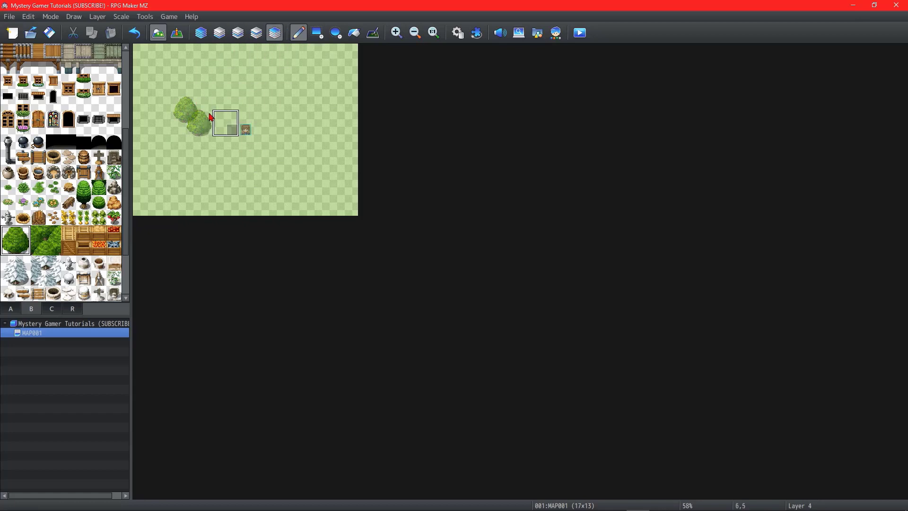
{"action": "left_click", "coordinate": [183, 124]}
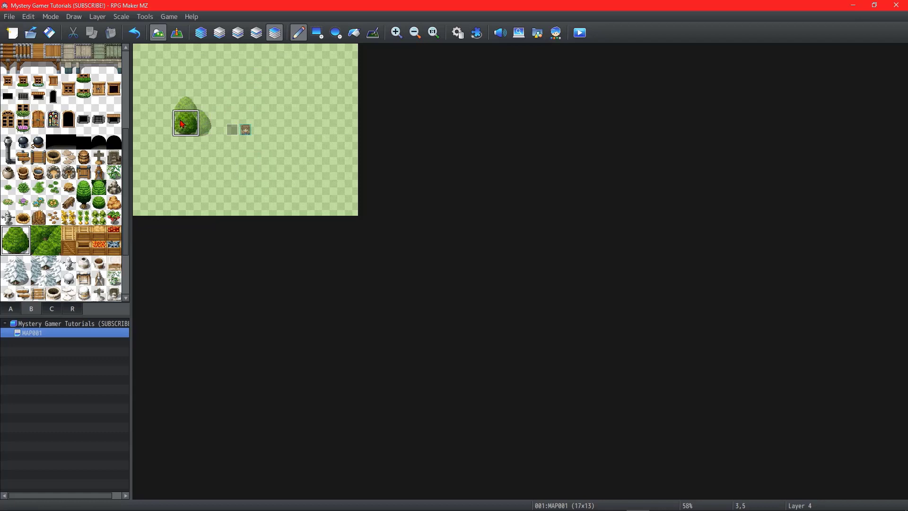
Step: Place a green tree on layer 1 at tile 11,4 and an overlapping one on layer 2 diagonally below it
{"action": "left_click", "coordinate": [219, 33]}
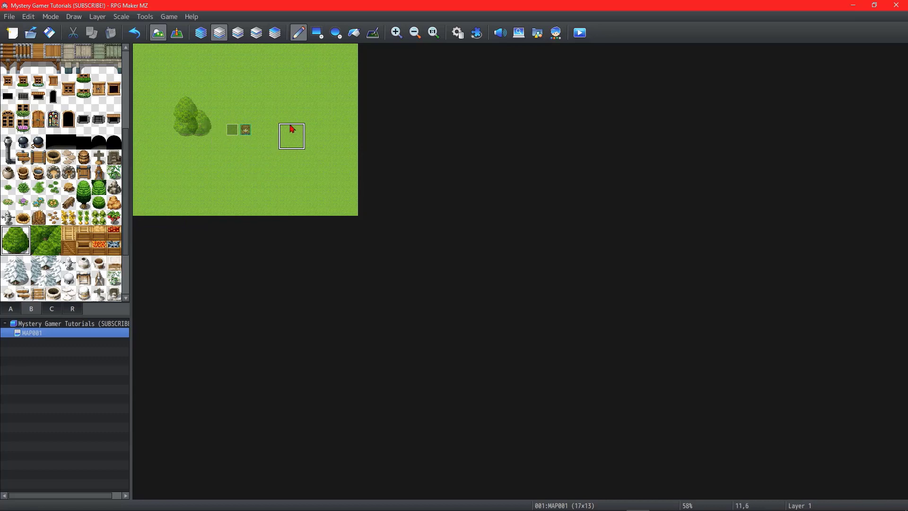
{"action": "left_click", "coordinate": [291, 107]}
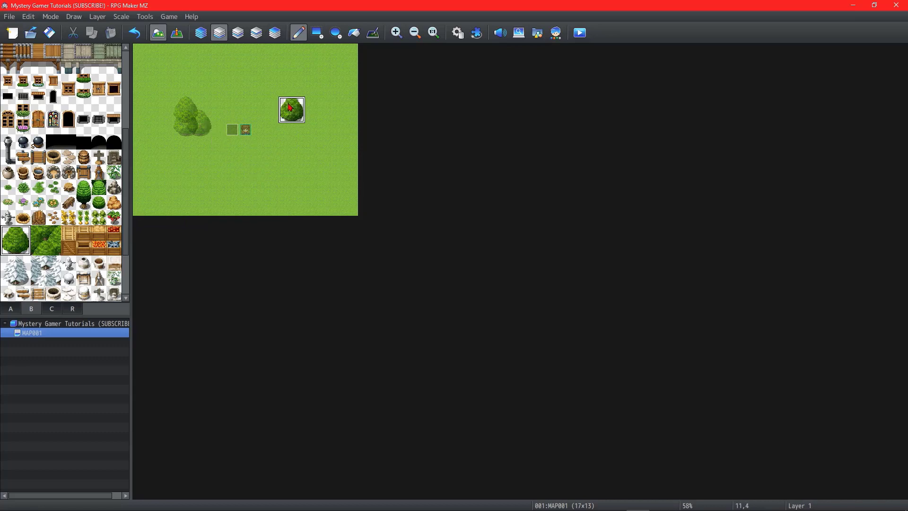
{"action": "left_click", "coordinate": [232, 36]}
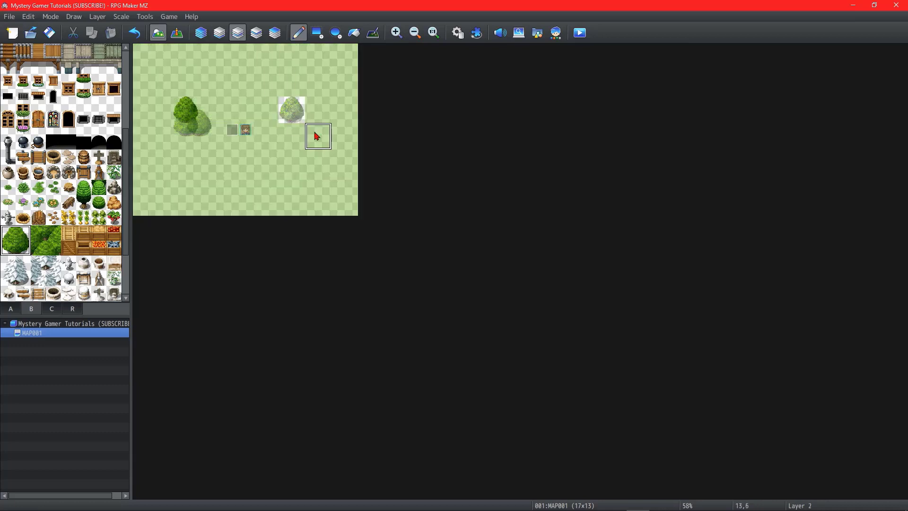
{"action": "left_click", "coordinate": [305, 123]}
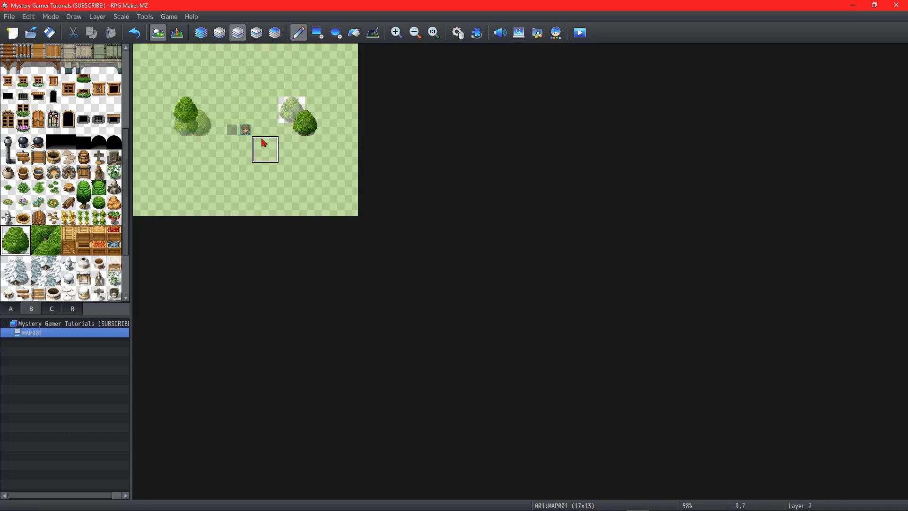
Step: Undo all the tree placements and set the drawing layer back to Automatic
{"action": "key", "text": "ctrl+z"}
{"action": "key", "text": "ctrl+z"}
{"action": "key", "text": "ctrl+z"}
{"action": "key", "text": "ctrl+z"}
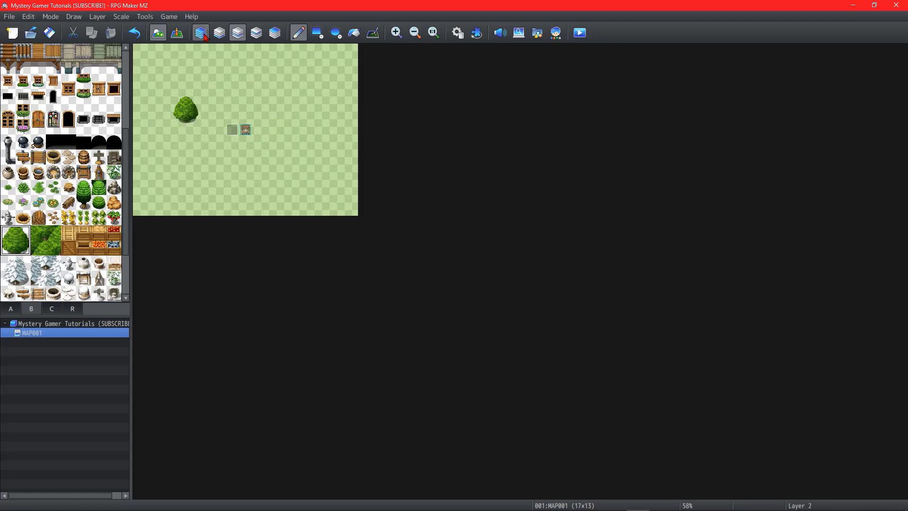
{"action": "key", "text": "ctrl+z"}
{"action": "left_click", "coordinate": [205, 38]}
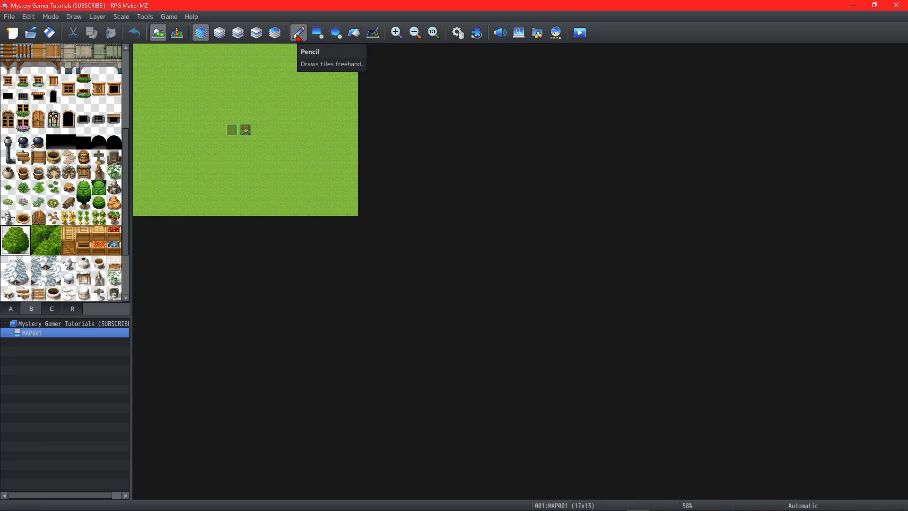
Step: With the Pencil and the sand tile of tileset A, paint scattered single tiles and freehand paths across the grass map
{"action": "left_click", "coordinate": [10, 308]}
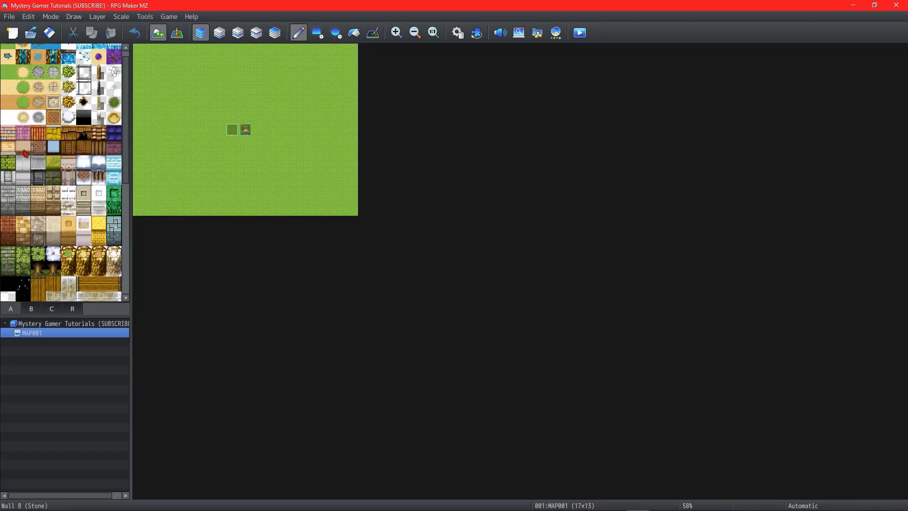
{"action": "scroll", "coordinate": [10, 104], "scroll_direction": "up", "scroll_amount": 5}
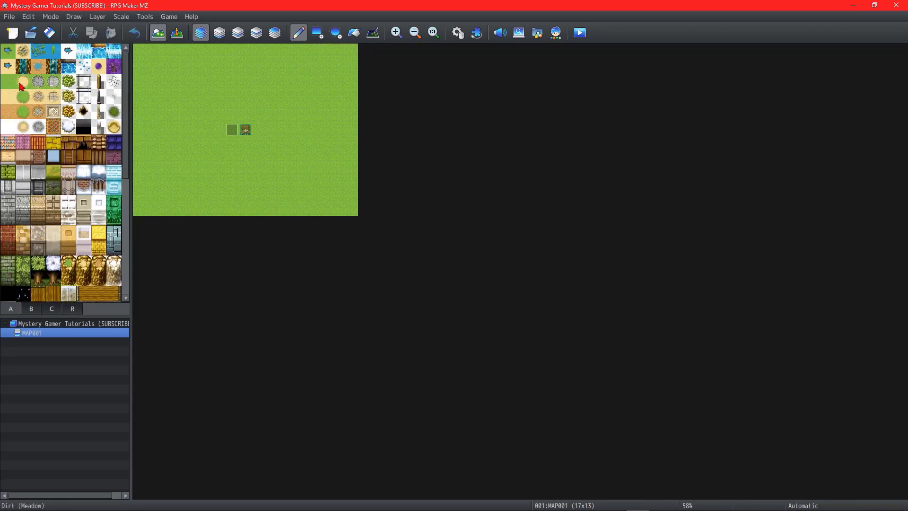
{"action": "left_click", "coordinate": [179, 183]}
{"action": "left_click", "coordinate": [205, 116]}
{"action": "left_click", "coordinate": [285, 77]}
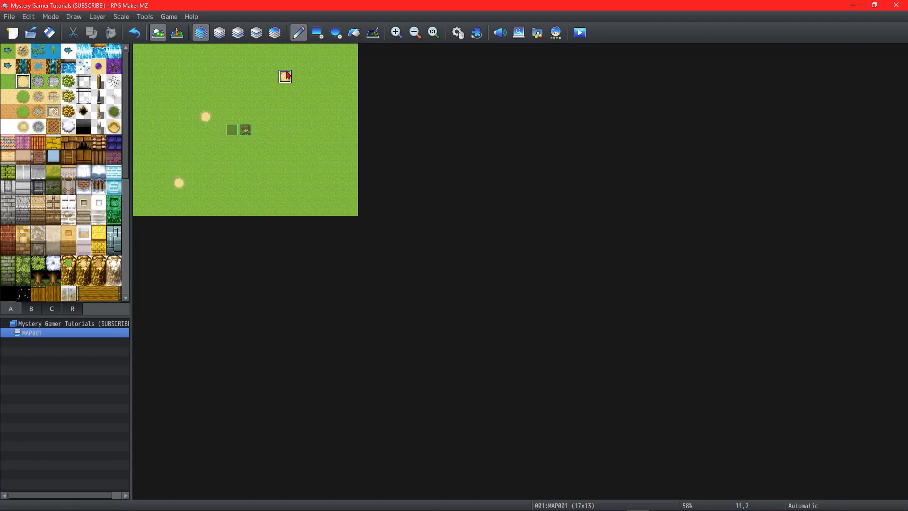
{"action": "left_click", "coordinate": [338, 156]}
{"action": "left_click", "coordinate": [273, 182]}
{"action": "left_click", "coordinate": [311, 129]}
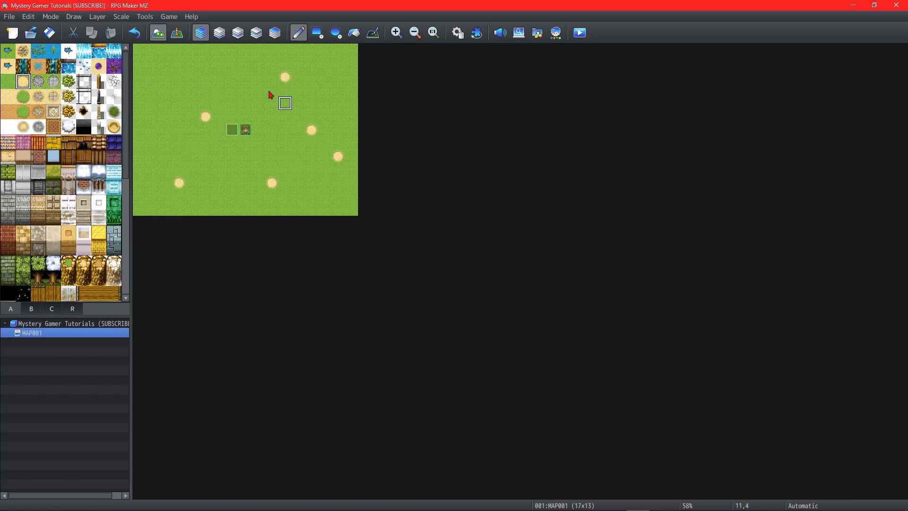
{"action": "left_click", "coordinate": [219, 77]}
{"action": "left_click", "coordinate": [165, 90]}
{"action": "left_click_drag", "start_coordinate": [152, 144], "coordinate": [153, 157]}
{"action": "mouse_move", "coordinate": [139, 183]}
{"action": "left_mouse_down"}
{"action": "mouse_move", "coordinate": [140, 170]}
{"action": "mouse_move", "coordinate": [220, 79]}
{"action": "mouse_move", "coordinate": [235, 168]}
{"action": "mouse_move", "coordinate": [326, 182]}
{"action": "left_mouse_up"}
Step: Draw full-width sand rectangles across the upper and lower parts of the map with the Rectangle tool
{"action": "left_click", "coordinate": [319, 35]}
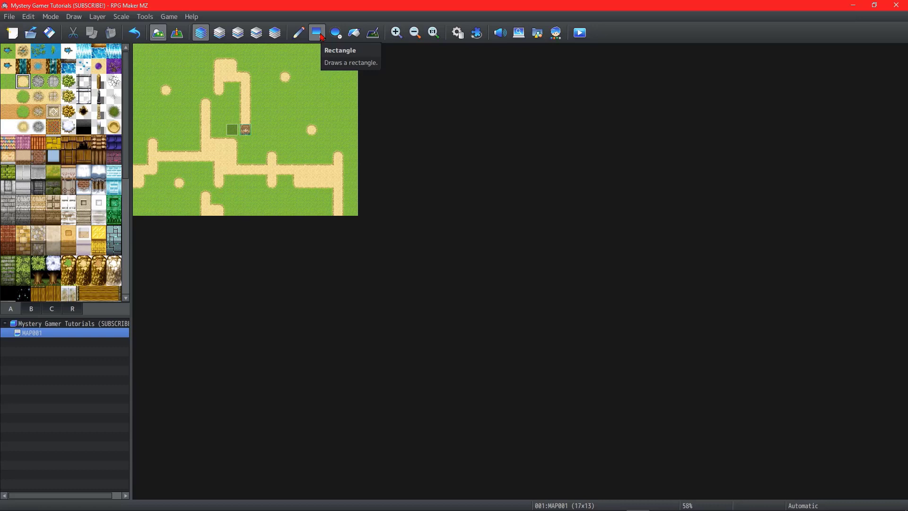
{"action": "left_click_drag", "start_coordinate": [145, 53], "coordinate": [526, 93]}
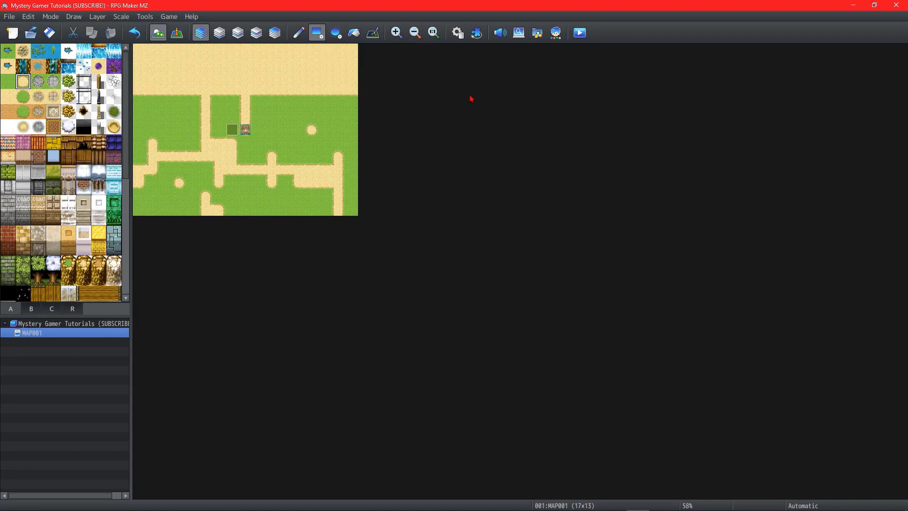
{"action": "left_click_drag", "start_coordinate": [140, 142], "coordinate": [601, 309]}
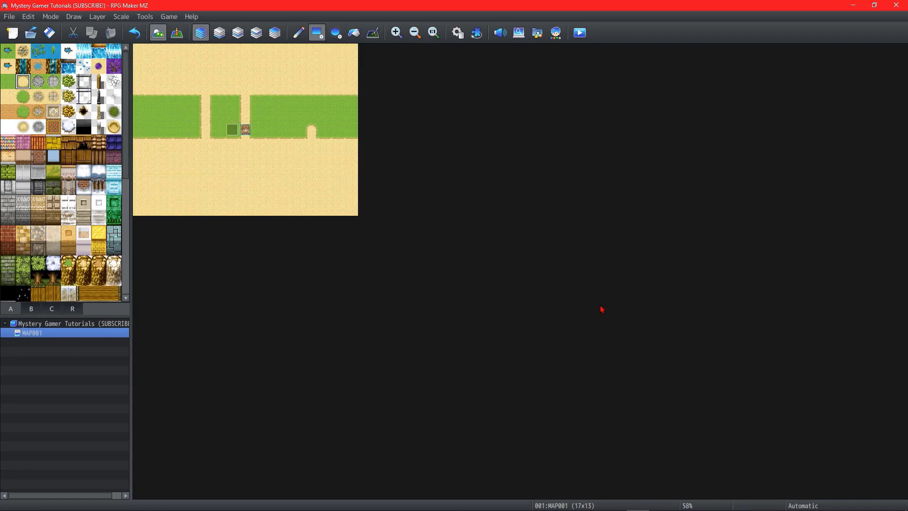
Step: Undo both sand rectangles and draw a full-width sand band about three tiles high across the middle of the map
{"action": "key", "text": "ctrl+z"}
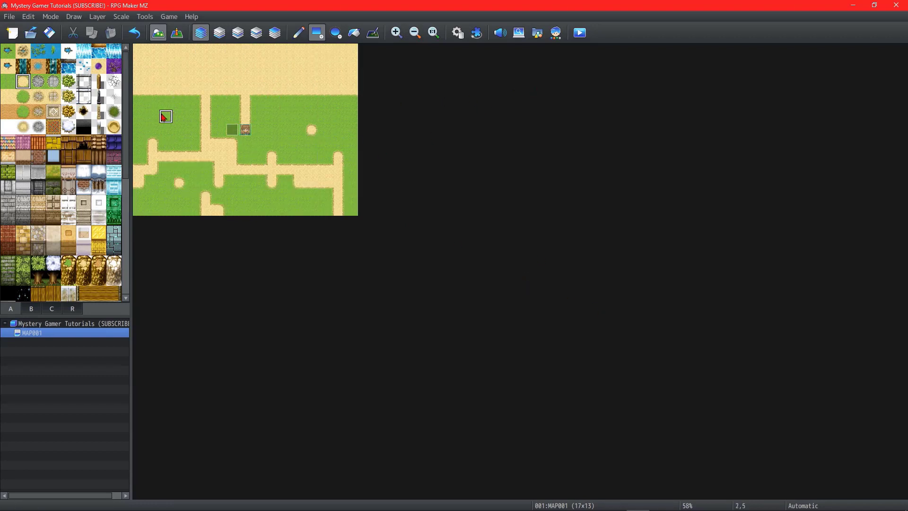
{"action": "key", "text": "ctrl+z"}
{"action": "mouse_move", "coordinate": [139, 124]}
{"action": "left_mouse_down"}
{"action": "mouse_move", "coordinate": [462, 112]}
{"action": "mouse_move", "coordinate": [490, 142]}
{"action": "left_mouse_up"}
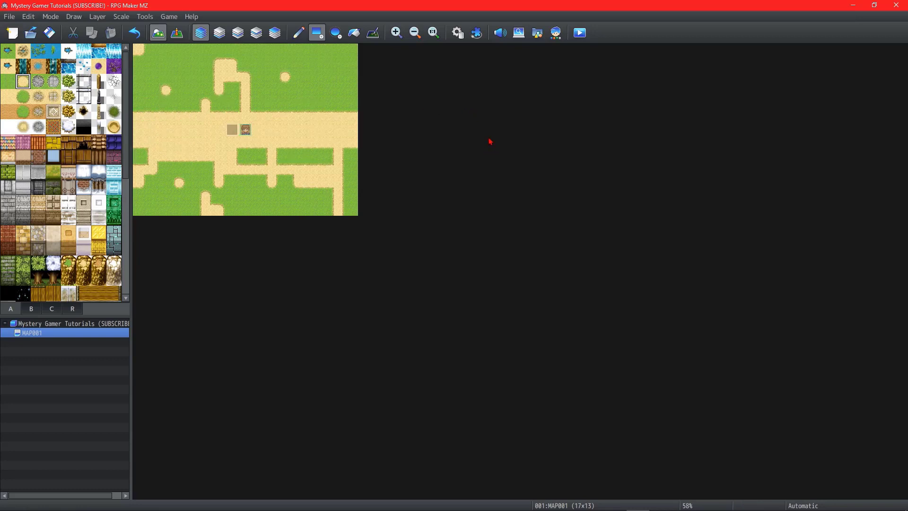
Step: Draw a large sand ellipse over the map's centre and a flatter Water A (Meadow) ellipse on top of it
{"action": "left_click", "coordinate": [340, 38]}
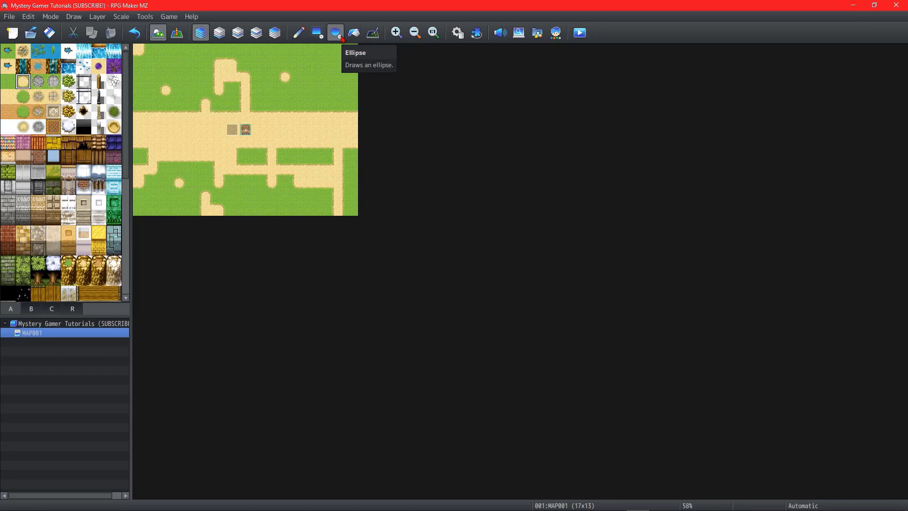
{"action": "left_click_drag", "start_coordinate": [138, 91], "coordinate": [369, 201]}
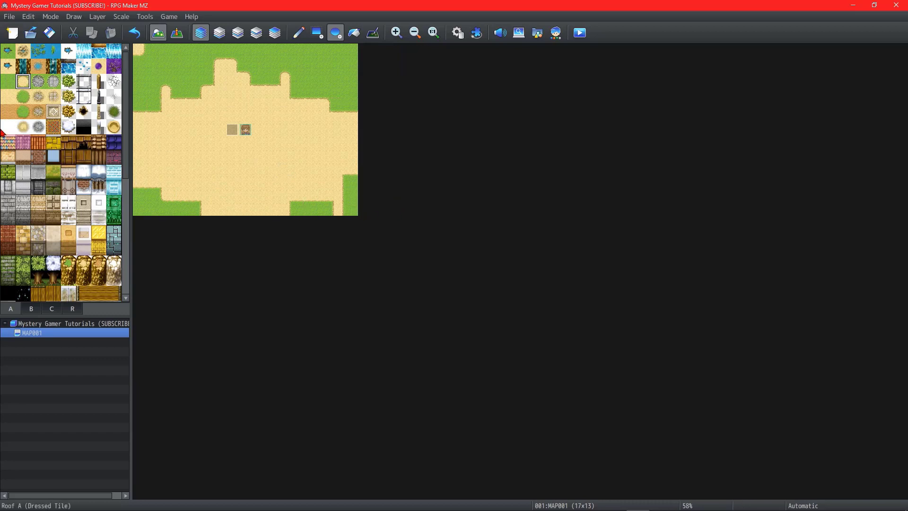
{"action": "left_click", "coordinate": [8, 51]}
{"action": "left_click_drag", "start_coordinate": [142, 101], "coordinate": [361, 186]}
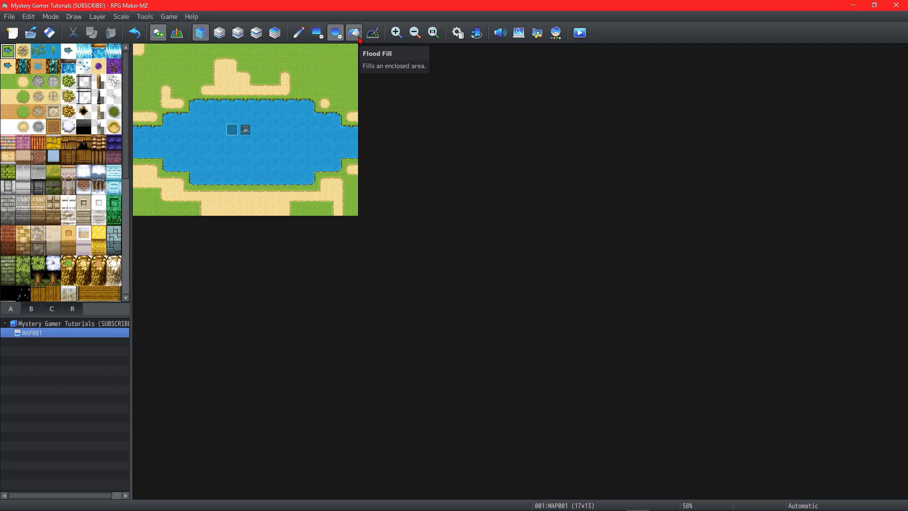
Step: Flood-fill every remaining grass and sand area with Water A (Meadow) until water covers the whole map
{"action": "left_click", "coordinate": [356, 34]}
{"action": "left_click", "coordinate": [342, 64]}
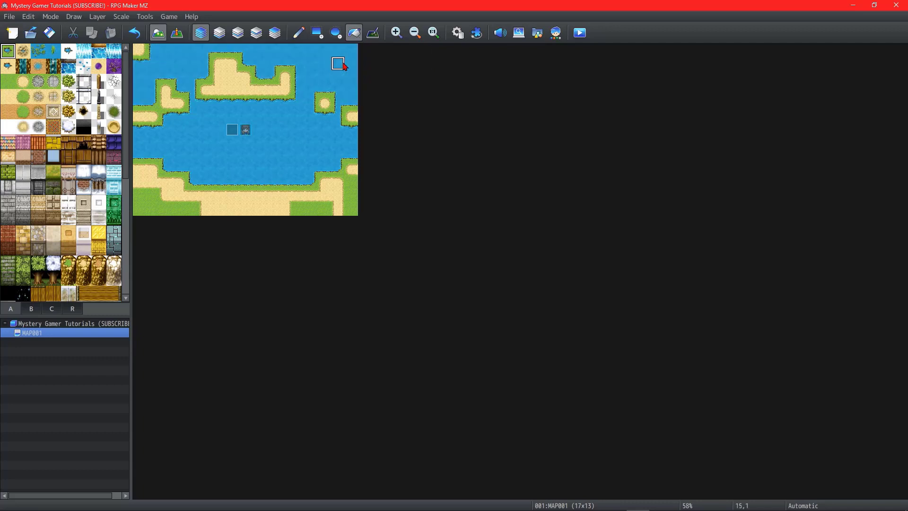
{"action": "left_click", "coordinate": [237, 83]}
{"action": "left_click", "coordinate": [178, 99]}
{"action": "left_click", "coordinate": [142, 116]}
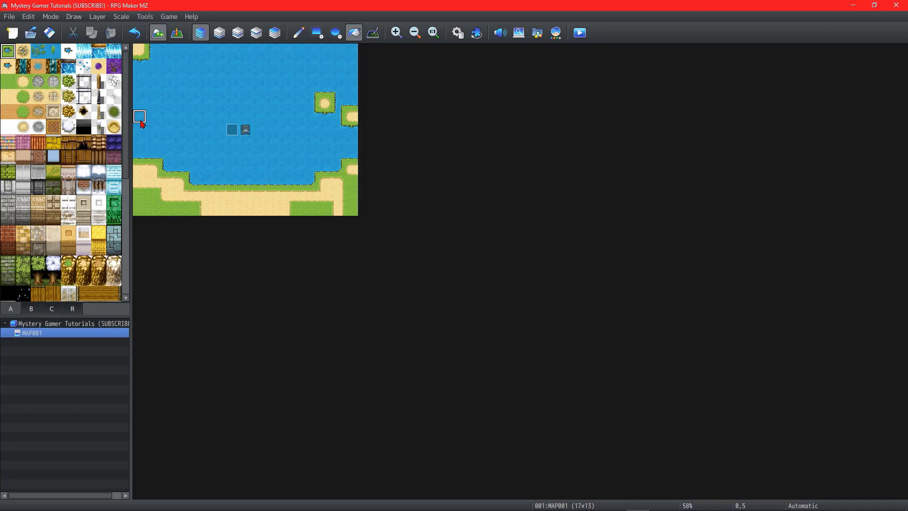
{"action": "left_click", "coordinate": [146, 176]}
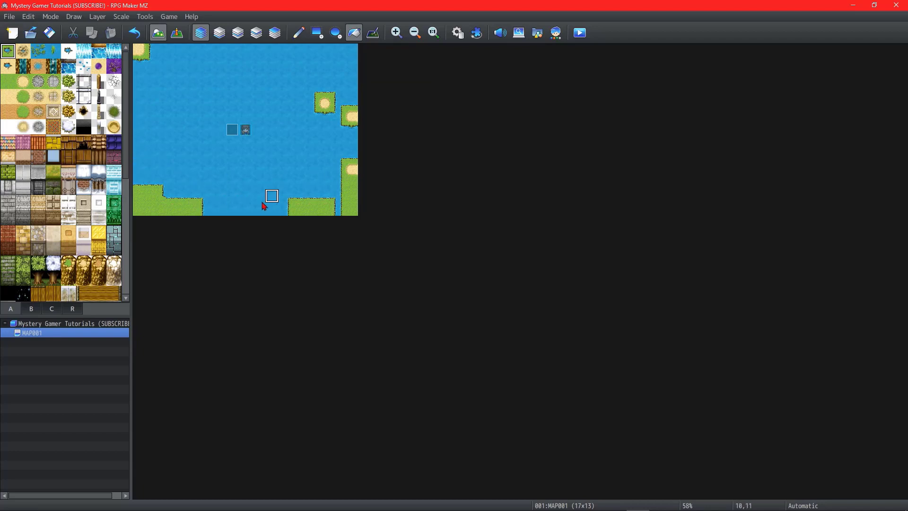
{"action": "left_click", "coordinate": [165, 207]}
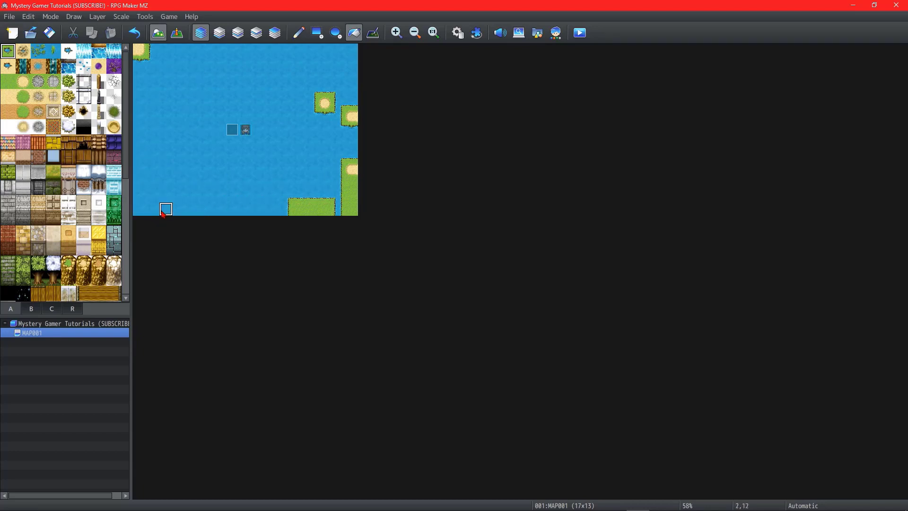
{"action": "left_click", "coordinate": [351, 196]}
{"action": "left_click", "coordinate": [317, 206]}
{"action": "left_click", "coordinate": [350, 169]}
{"action": "left_click", "coordinate": [350, 169]}
{"action": "left_click", "coordinate": [351, 118]}
{"action": "left_click", "coordinate": [351, 118]}
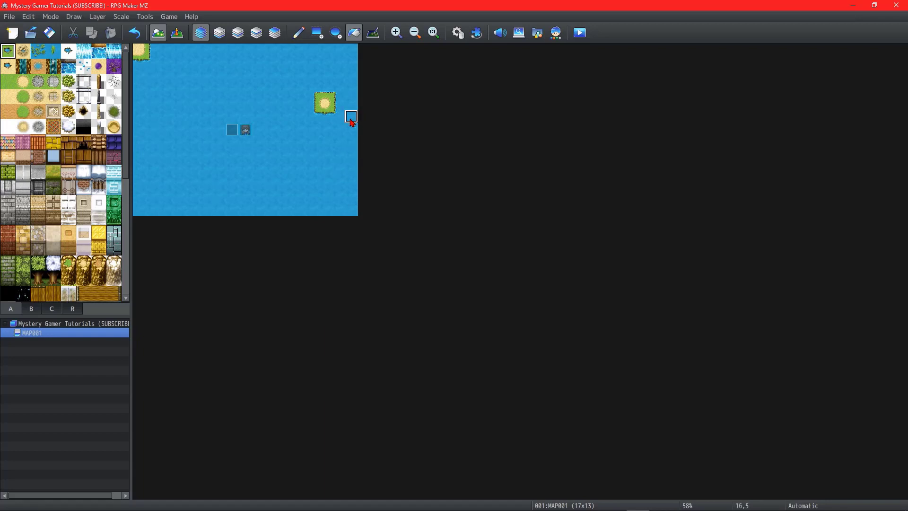
{"action": "left_click", "coordinate": [325, 102]}
{"action": "left_click", "coordinate": [141, 52]}
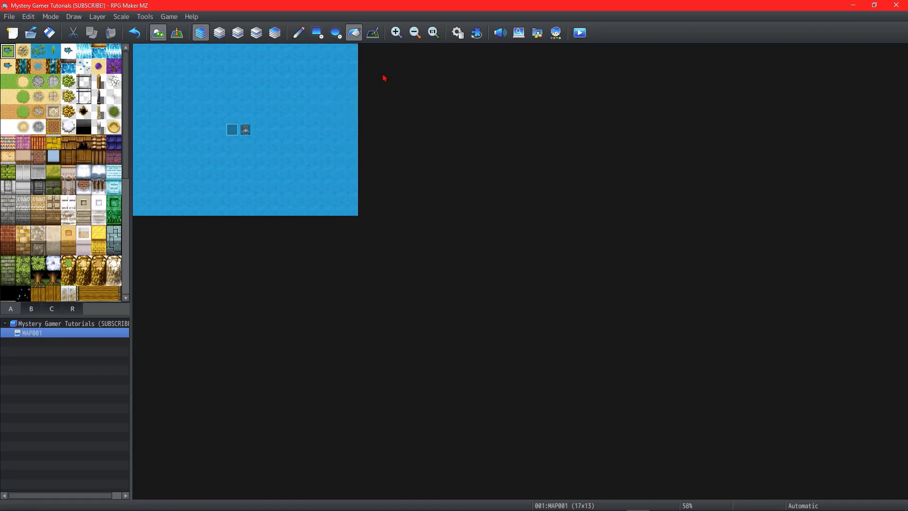
Step: Draw a large freehand shadow over the water around the player's start position with the shadow pen
{"action": "left_click", "coordinate": [377, 34]}
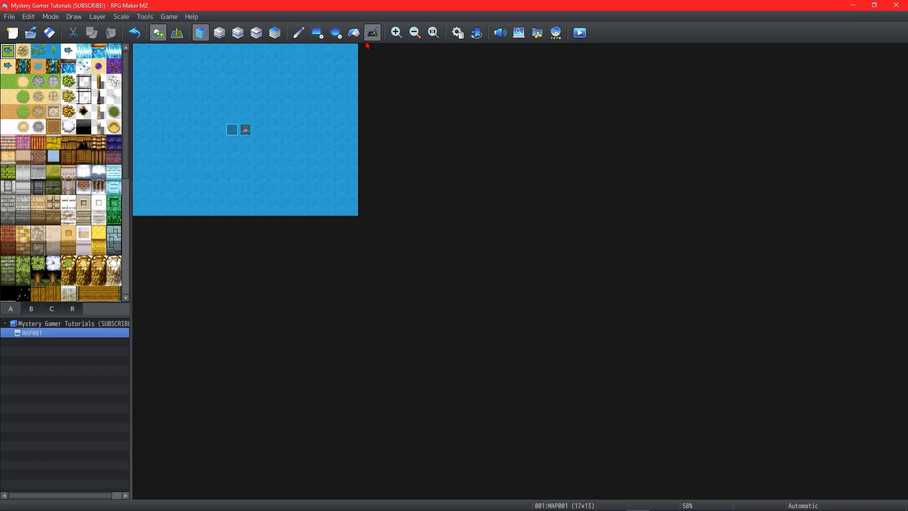
{"action": "mouse_move", "coordinate": [215, 132]}
{"action": "left_mouse_down"}
{"action": "mouse_move", "coordinate": [218, 113]}
{"action": "mouse_move", "coordinate": [143, 155]}
{"action": "mouse_move", "coordinate": [254, 129]}
{"action": "mouse_move", "coordinate": [236, 142]}
{"action": "mouse_move", "coordinate": [204, 132]}
{"action": "mouse_move", "coordinate": [298, 140]}
{"action": "mouse_move", "coordinate": [348, 160]}
{"action": "mouse_move", "coordinate": [254, 113]}
{"action": "mouse_move", "coordinate": [225, 140]}
{"action": "mouse_move", "coordinate": [316, 127]}
{"action": "mouse_move", "coordinate": [199, 142]}
{"action": "mouse_move", "coordinate": [256, 140]}
{"action": "left_mouse_up"}
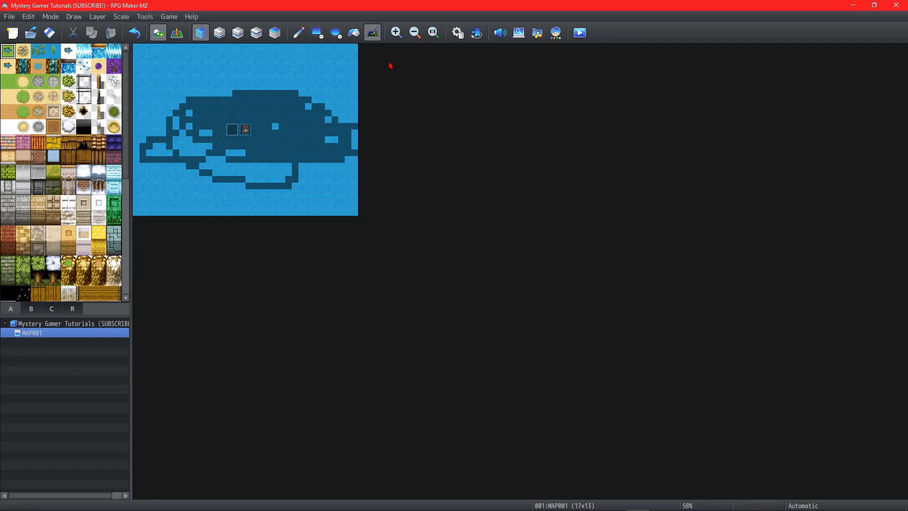
Step: Zoom the map view in to 150% and back out to 138%
{"action": "left_click", "coordinate": [397, 33]}
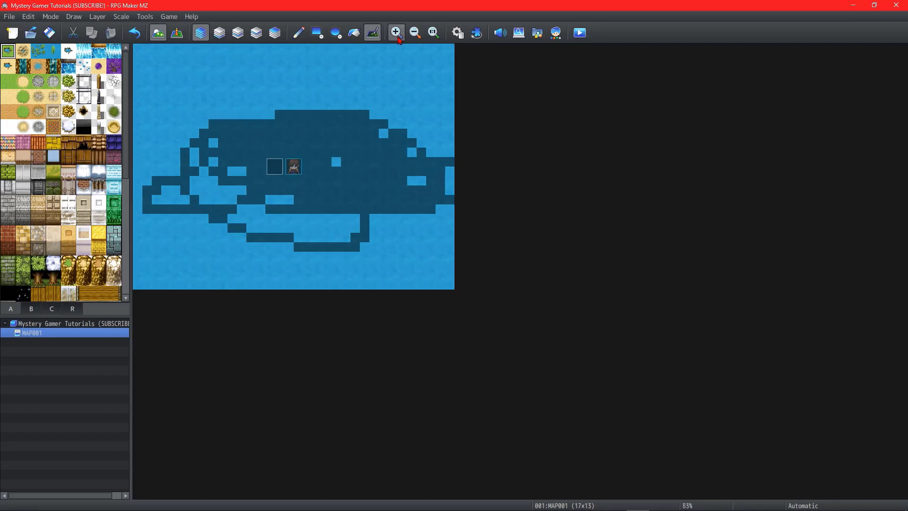
{"action": "left_click", "coordinate": [398, 38]}
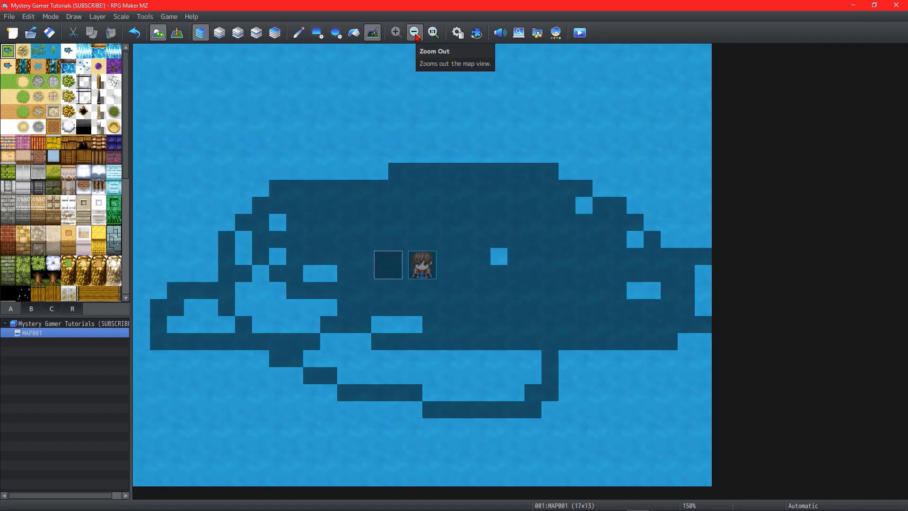
{"action": "left_click", "coordinate": [415, 33]}
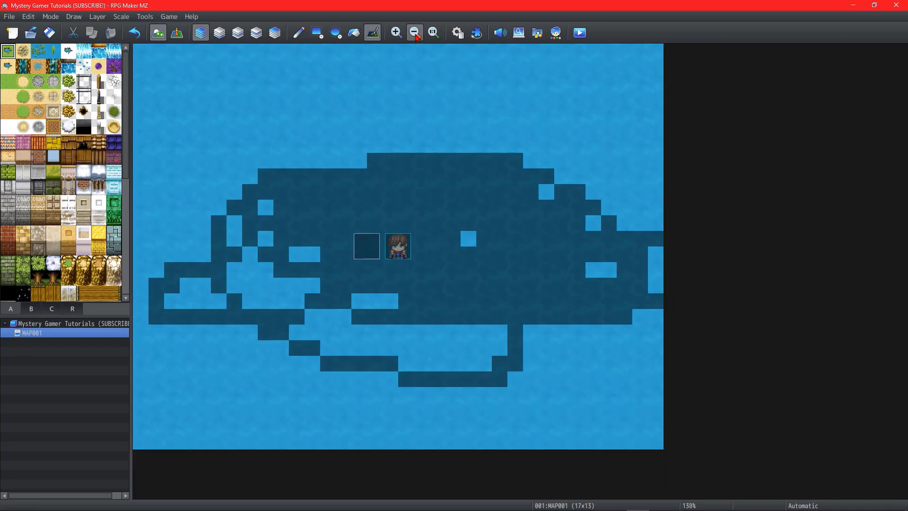
Step: Zoom the map view out to 10% and restore it to its actual 1:1 size
{"action": "left_click", "coordinate": [415, 33]}
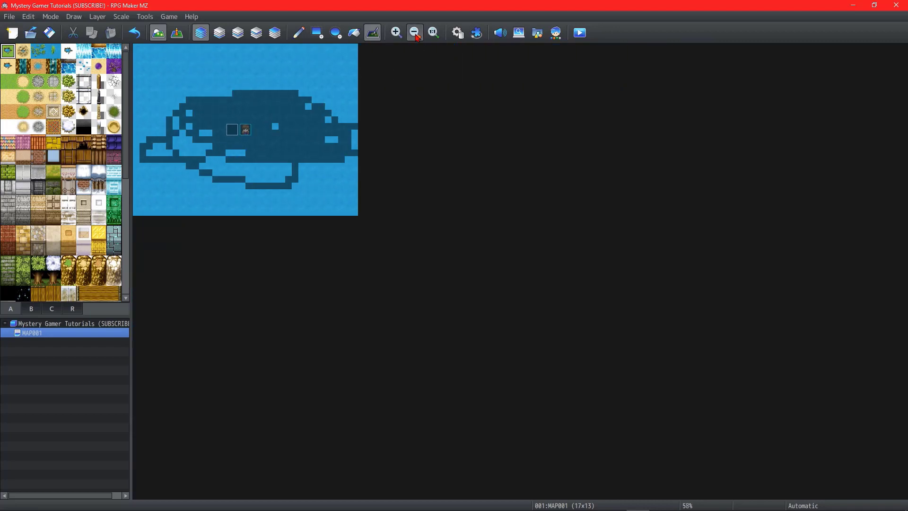
{"action": "left_click", "coordinate": [415, 33]}
{"action": "left_click", "coordinate": [414, 33]}
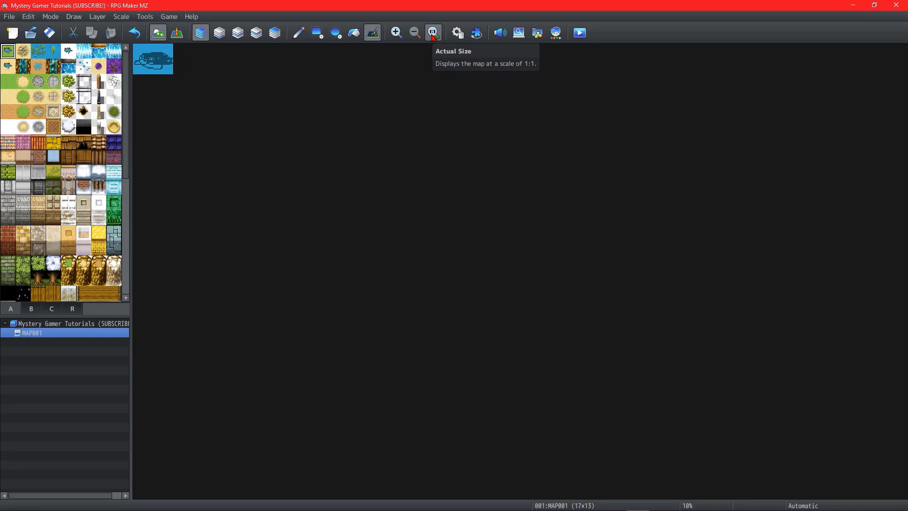
{"action": "left_click", "coordinate": [433, 33]}
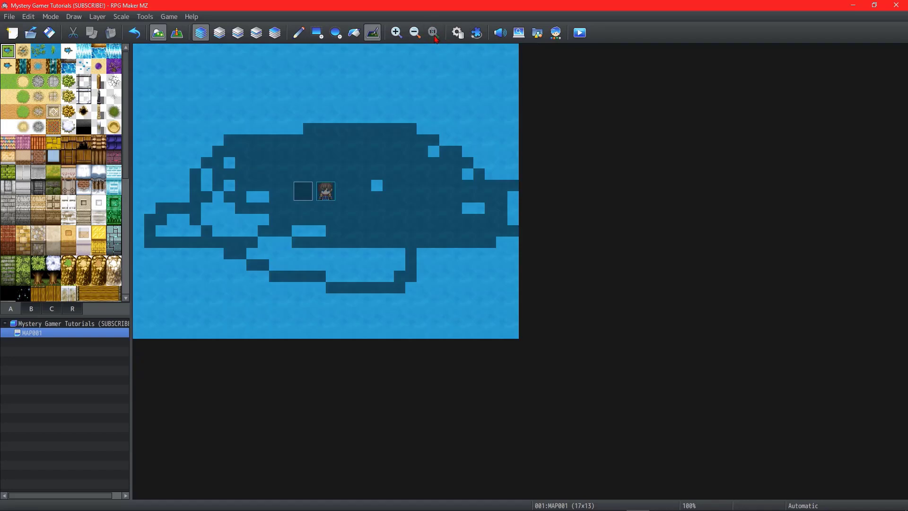
Step: Open the database and look through its categories from Actors to States
{"action": "left_click", "coordinate": [458, 35]}
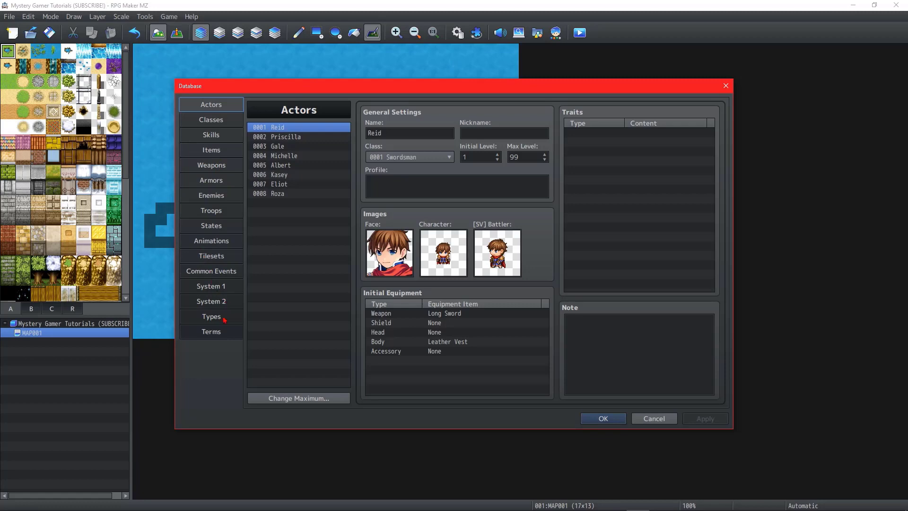
{"action": "left_click", "coordinate": [219, 122]}
{"action": "left_click", "coordinate": [222, 136]}
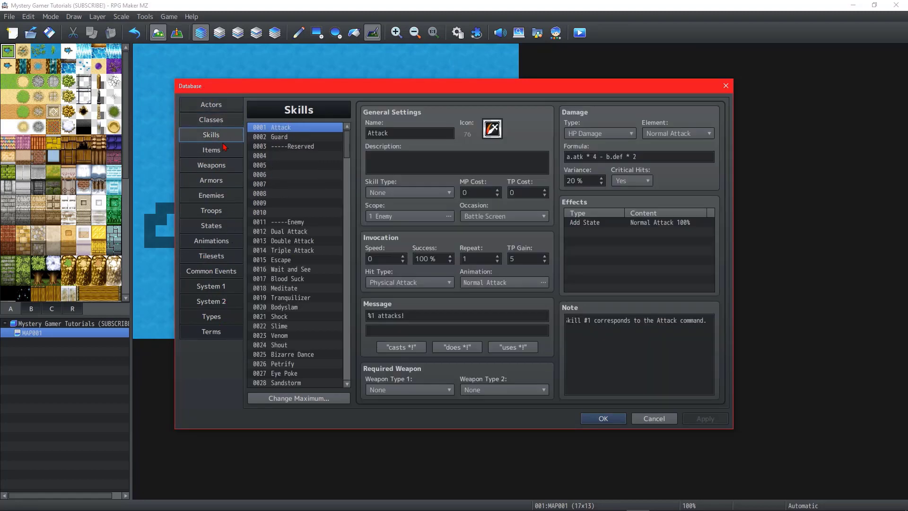
{"action": "left_click", "coordinate": [226, 156]}
{"action": "left_click", "coordinate": [226, 164]}
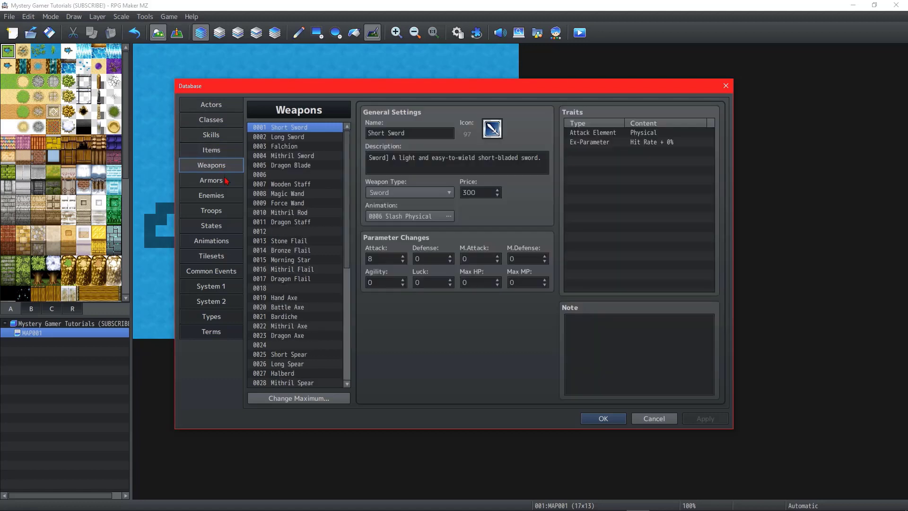
{"action": "left_click", "coordinate": [226, 184]}
{"action": "left_click", "coordinate": [225, 196]}
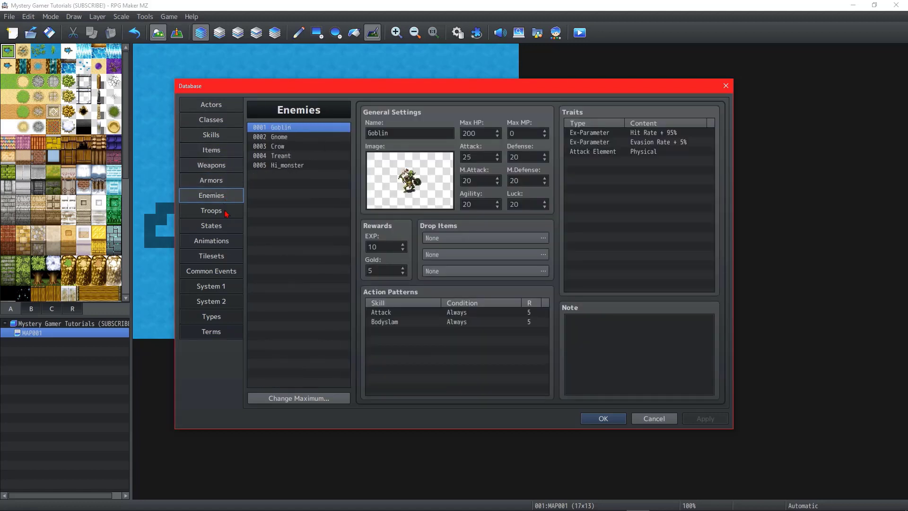
{"action": "left_click", "coordinate": [227, 214]}
{"action": "left_click", "coordinate": [222, 230]}
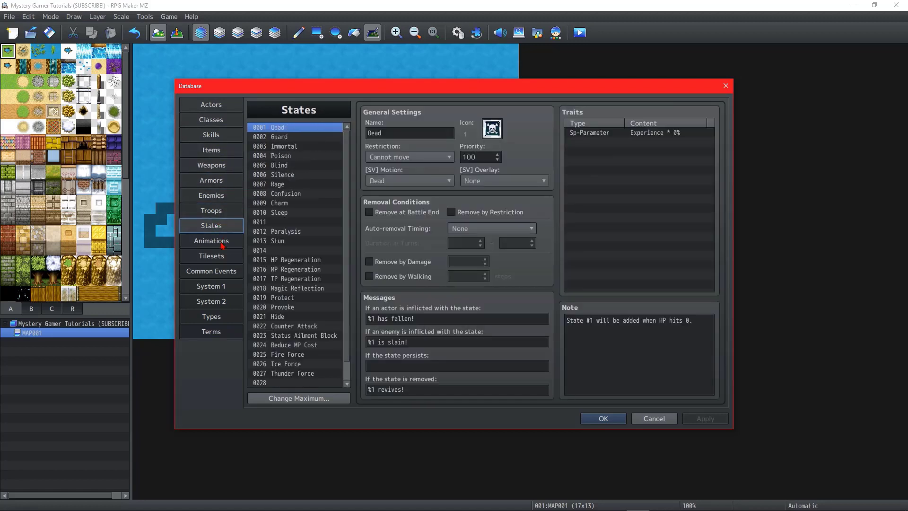
Step: Examine the remaining database categories from Animations through Tilesets, Common Events, System 1, System 2 and Types to Terms
{"action": "left_click", "coordinate": [223, 244]}
{"action": "left_click", "coordinate": [222, 260]}
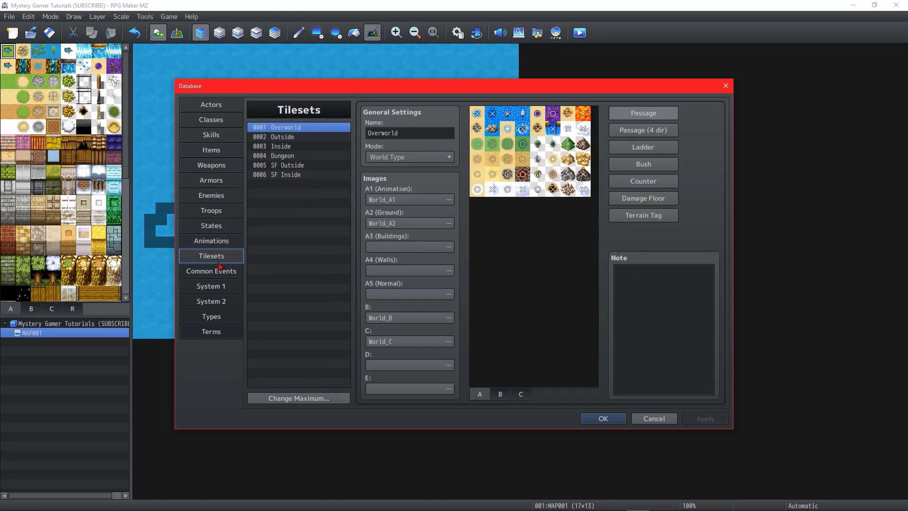
{"action": "left_click", "coordinate": [218, 277]}
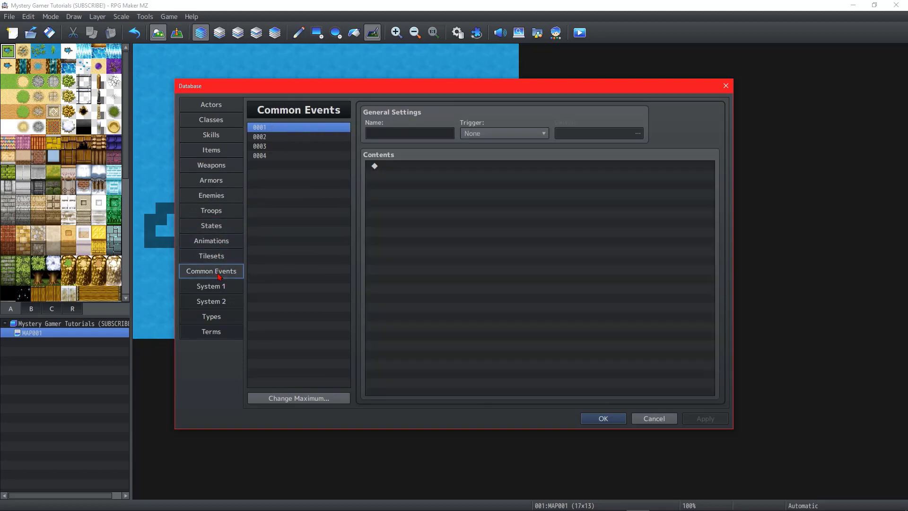
{"action": "left_click", "coordinate": [223, 291]}
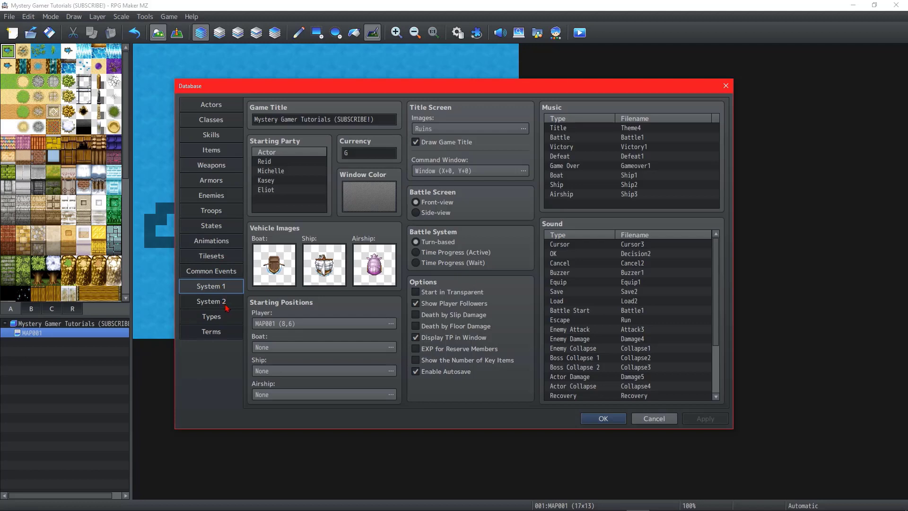
{"action": "left_click", "coordinate": [228, 308]}
{"action": "left_click", "coordinate": [229, 320]}
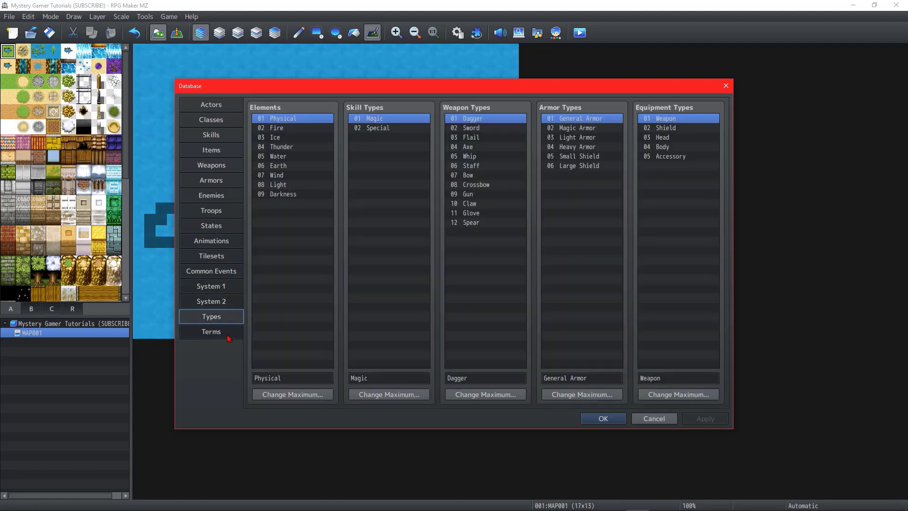
{"action": "left_click", "coordinate": [229, 333]}
Step: Revisit the Actors, Classes, Skills, Items and Weapons pages of the database and close it
{"action": "left_click", "coordinate": [234, 110]}
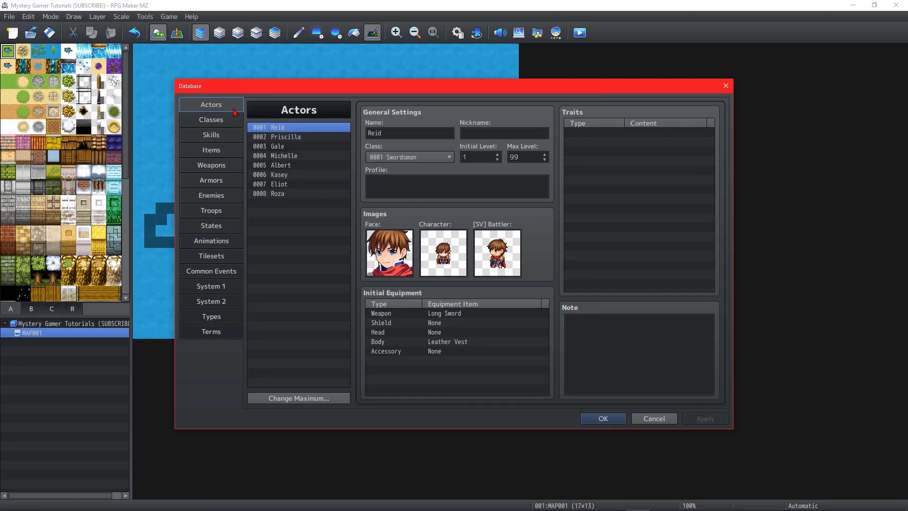
{"action": "left_click", "coordinate": [231, 124]}
{"action": "left_click", "coordinate": [230, 138]}
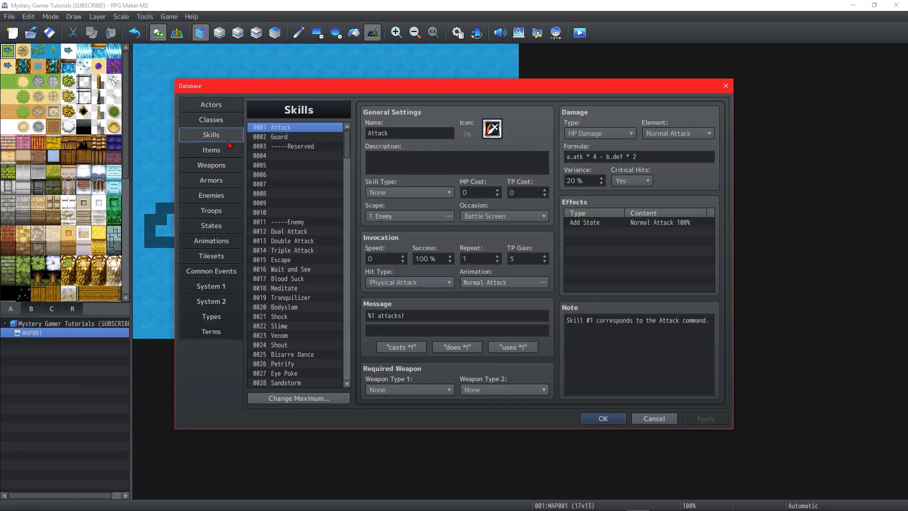
{"action": "left_click", "coordinate": [230, 150]}
{"action": "left_click", "coordinate": [228, 166]}
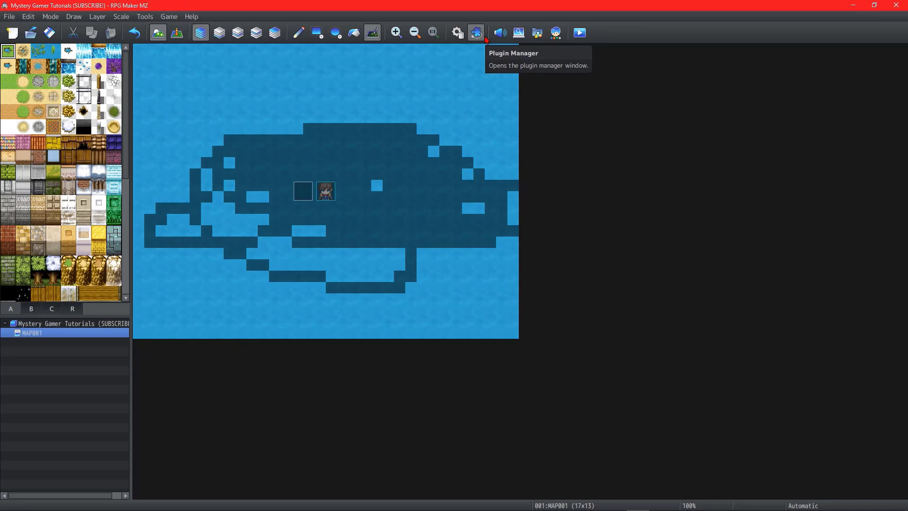
Step: Open the plugin manager, view the AltMenuScreen plugin's description for a new entry, and close it without adding the plugin
{"action": "left_click", "coordinate": [476, 33]}
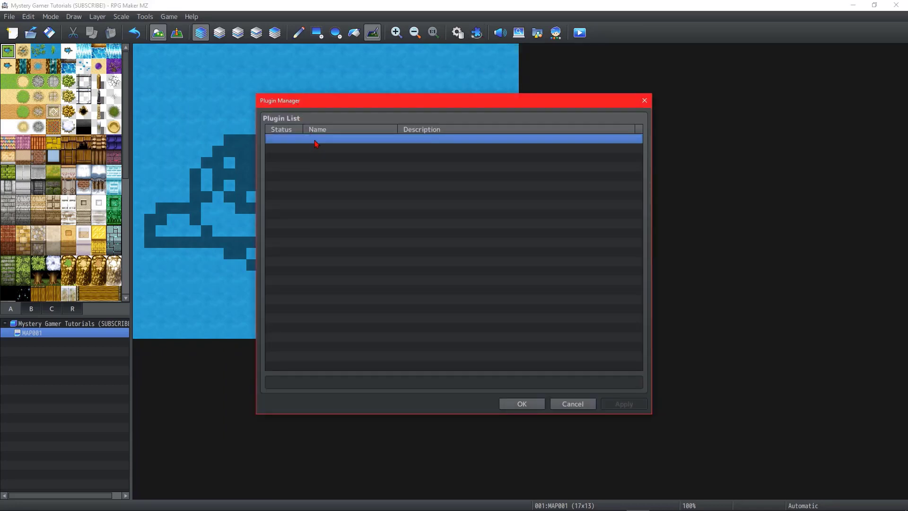
{"action": "double_click", "coordinate": [315, 139]}
{"action": "double_click", "coordinate": [252, 140]}
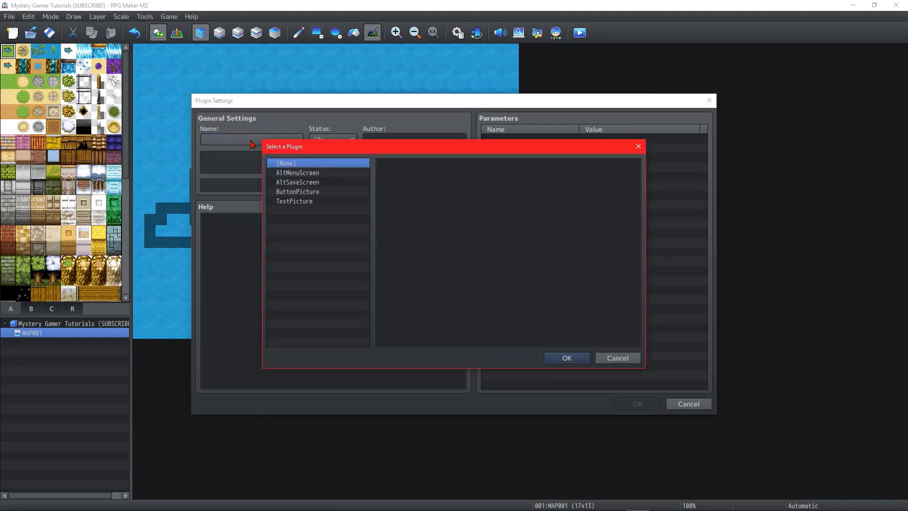
{"action": "left_click", "coordinate": [362, 173]}
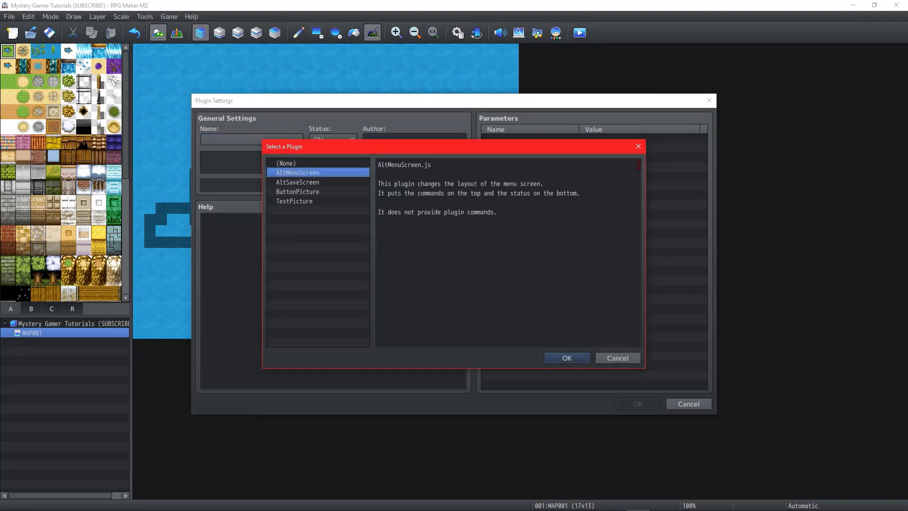
{"action": "left_click", "coordinate": [638, 146]}
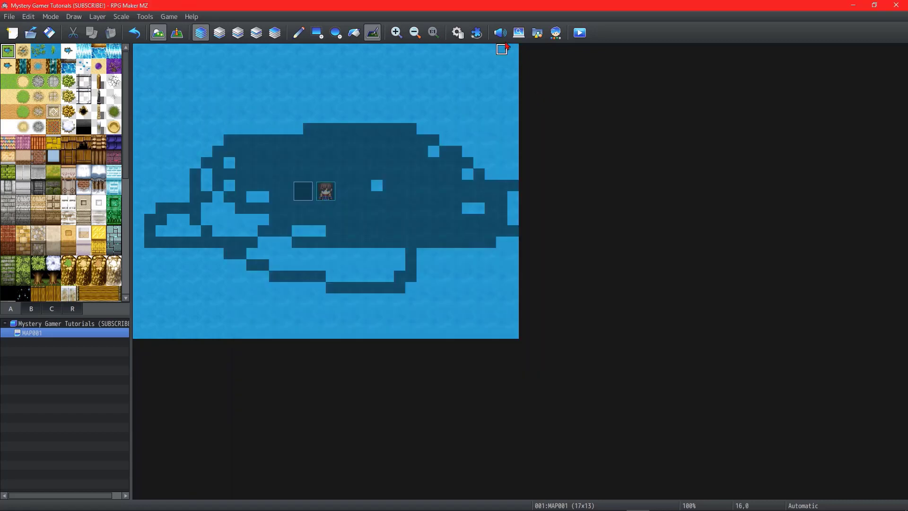
Step: Open the sound test, browse the background music list, play the Battle1 track and stop it
{"action": "left_click", "coordinate": [500, 33]}
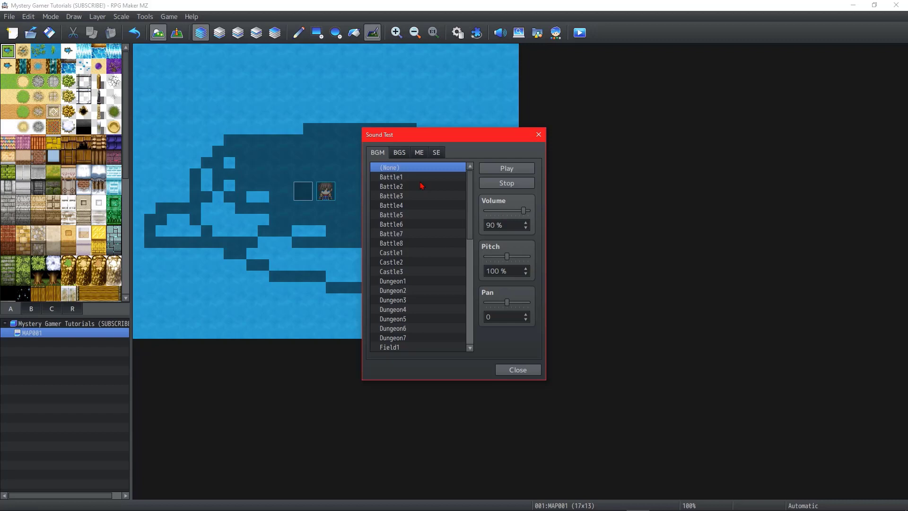
{"action": "scroll", "coordinate": [445, 190], "scroll_direction": "down", "scroll_amount": 5}
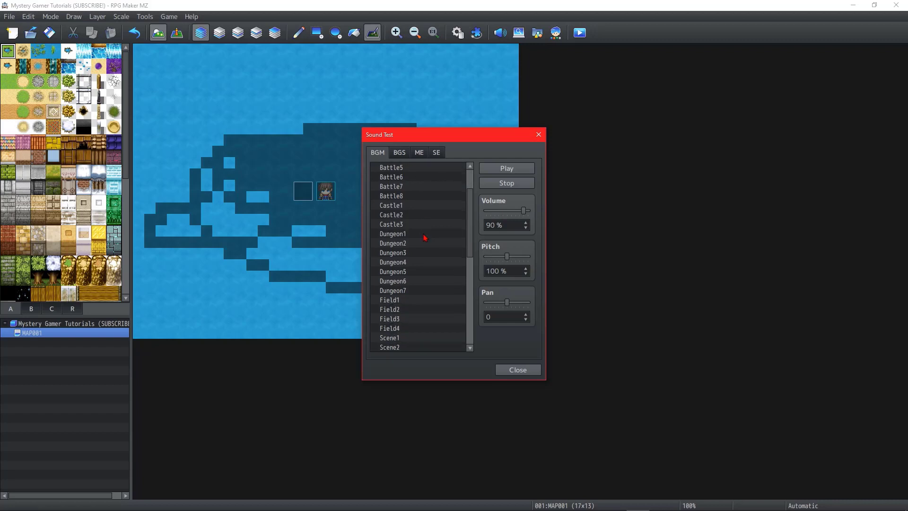
{"action": "scroll", "coordinate": [450, 234], "scroll_direction": "up", "scroll_amount": 2}
{"action": "scroll", "coordinate": [450, 234], "scroll_direction": "up", "scroll_amount": 3}
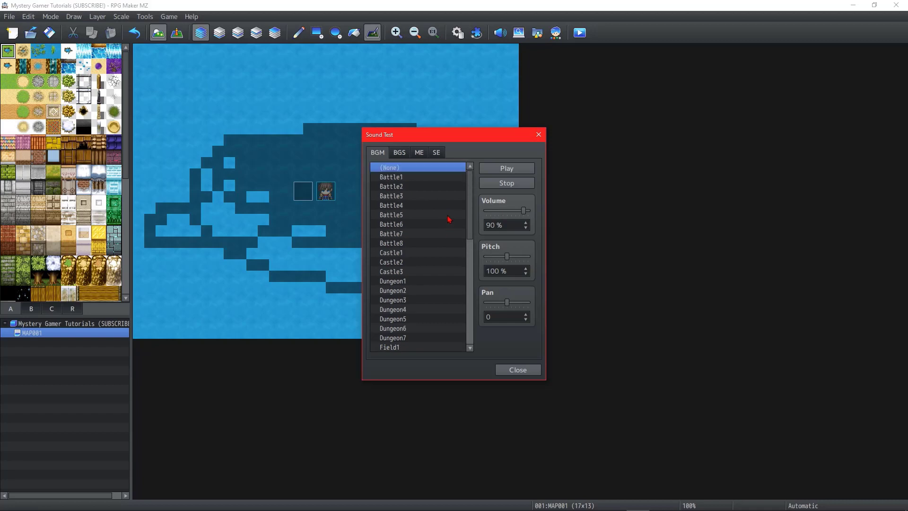
{"action": "left_click", "coordinate": [441, 178]}
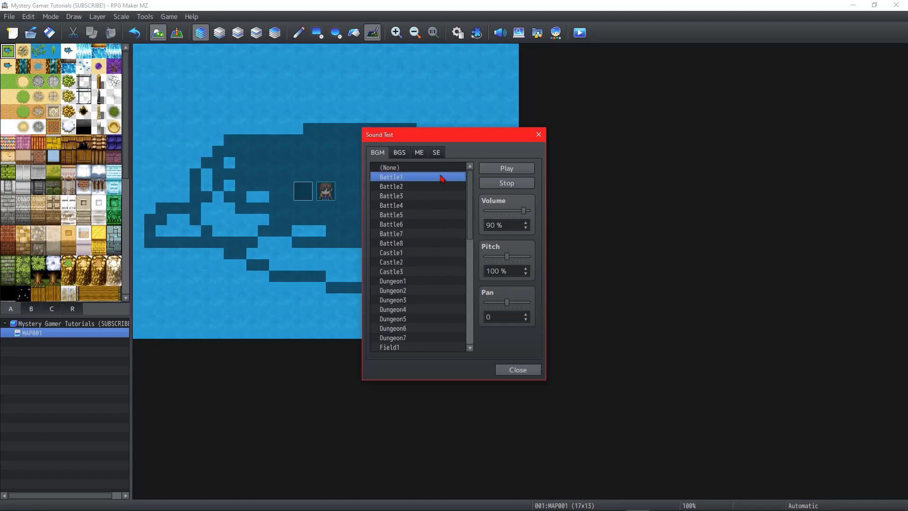
{"action": "left_click", "coordinate": [497, 171]}
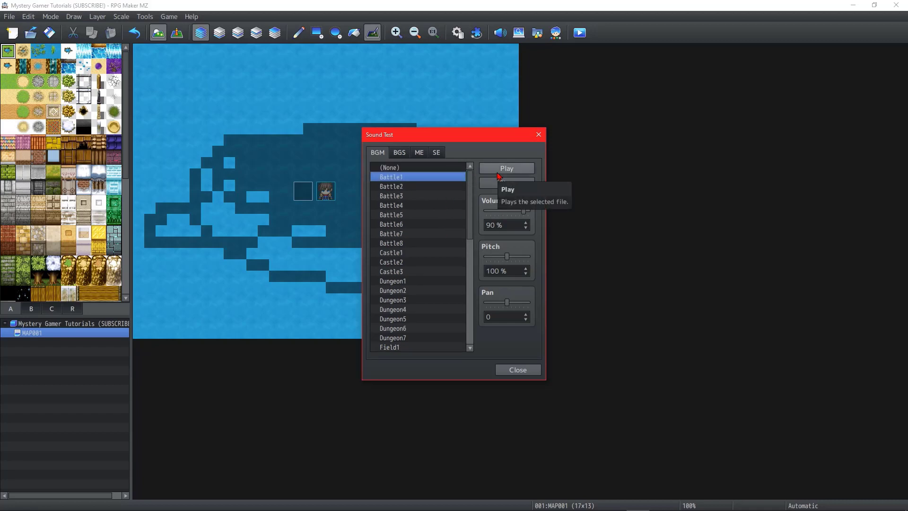
{"action": "left_click", "coordinate": [498, 171]}
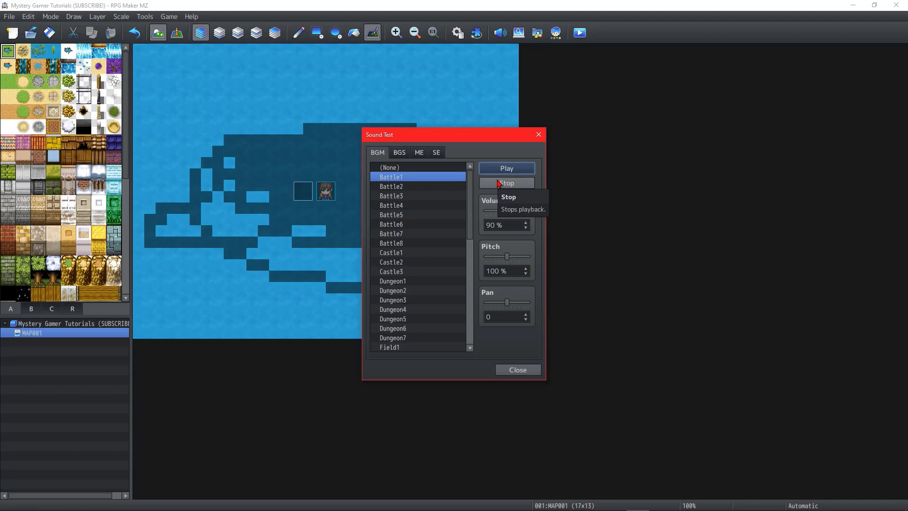
{"action": "left_click", "coordinate": [498, 184]}
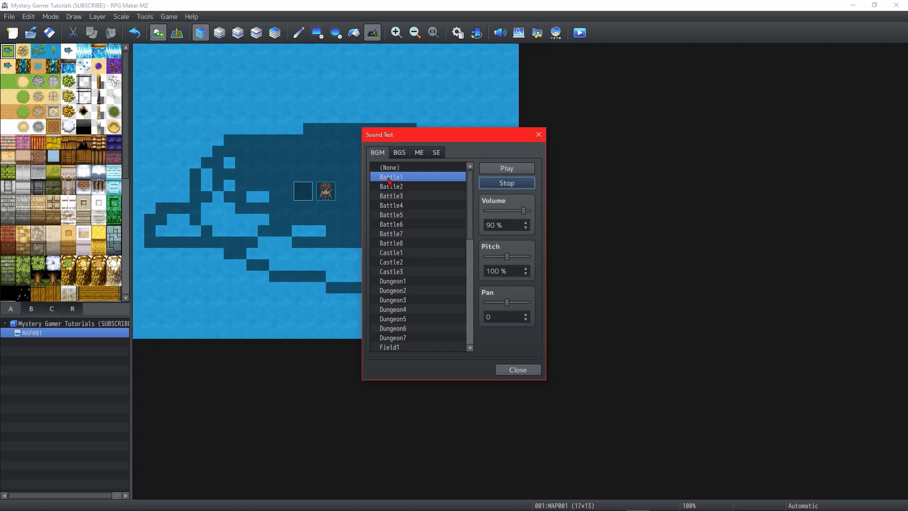
Step: Look through the BGS, ME and SE sound lists, return to BGM and close the sound test
{"action": "left_click", "coordinate": [402, 154]}
{"action": "left_click", "coordinate": [420, 156]}
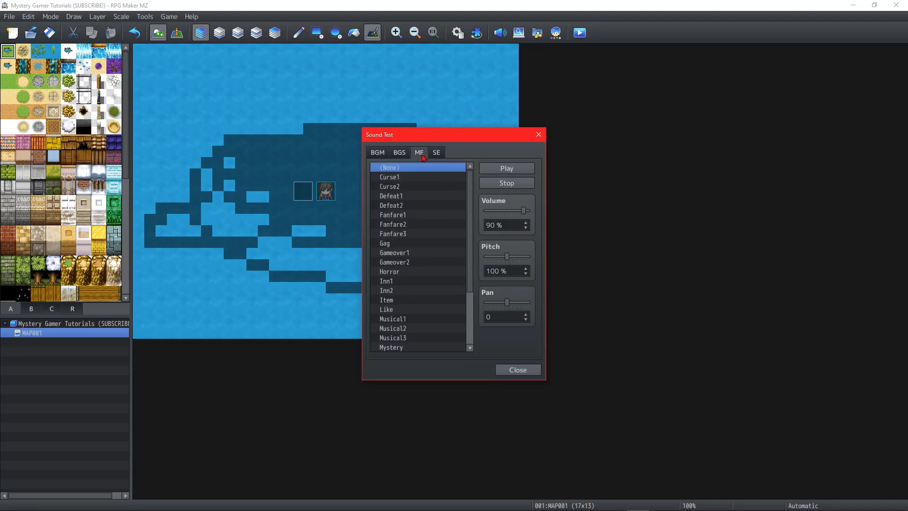
{"action": "left_click", "coordinate": [436, 155]}
{"action": "left_click", "coordinate": [379, 157]}
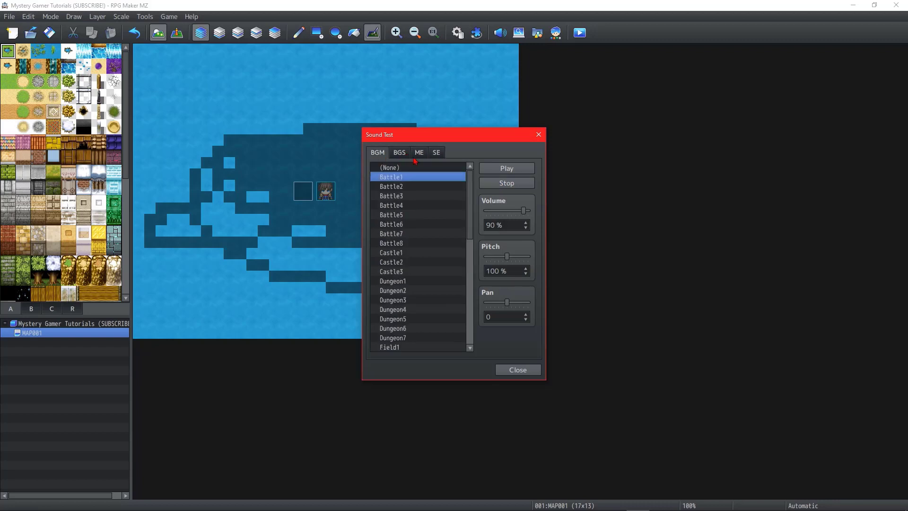
{"action": "left_click", "coordinate": [538, 136]}
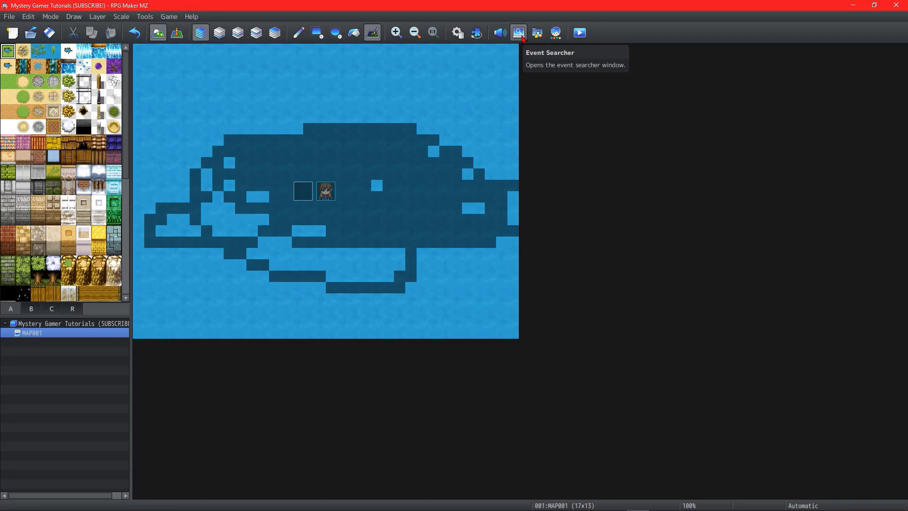
Step: Open the event searcher, try the Variable and Switch search options, and close it without searching
{"action": "left_click", "coordinate": [522, 37]}
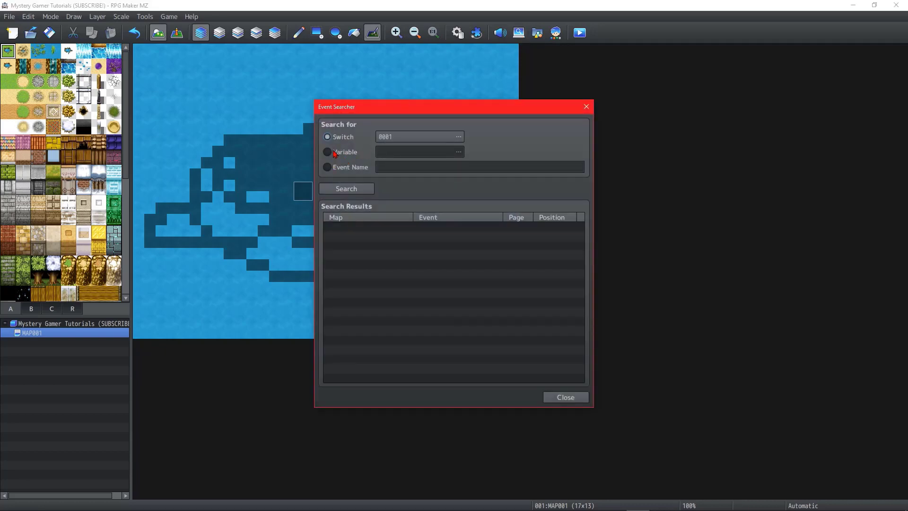
{"action": "left_click", "coordinate": [335, 154]}
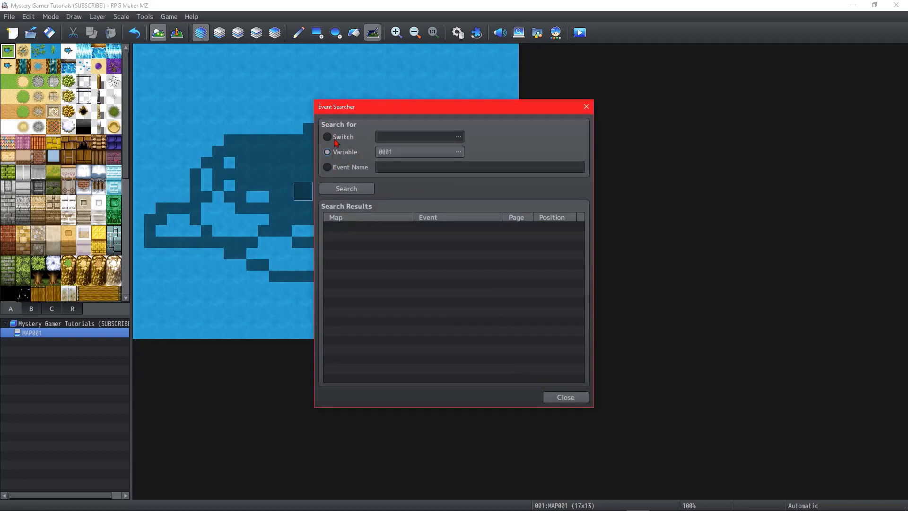
{"action": "left_click", "coordinate": [335, 141]}
{"action": "left_click", "coordinate": [399, 137]}
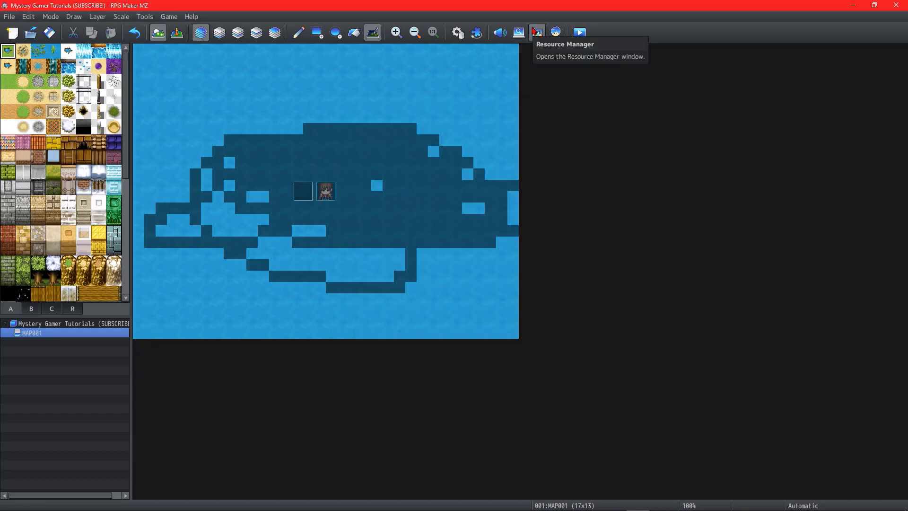
Step: Open the Resource Manager, view the files in the battlebacks1, battlebacks2, characters, enemies and audio/bgm folders, and close it
{"action": "left_click", "coordinate": [535, 32]}
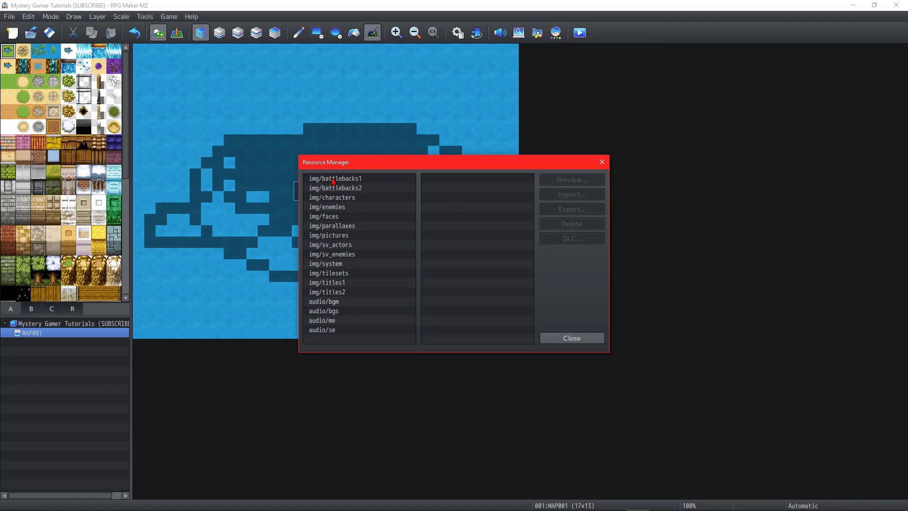
{"action": "left_click", "coordinate": [332, 182]}
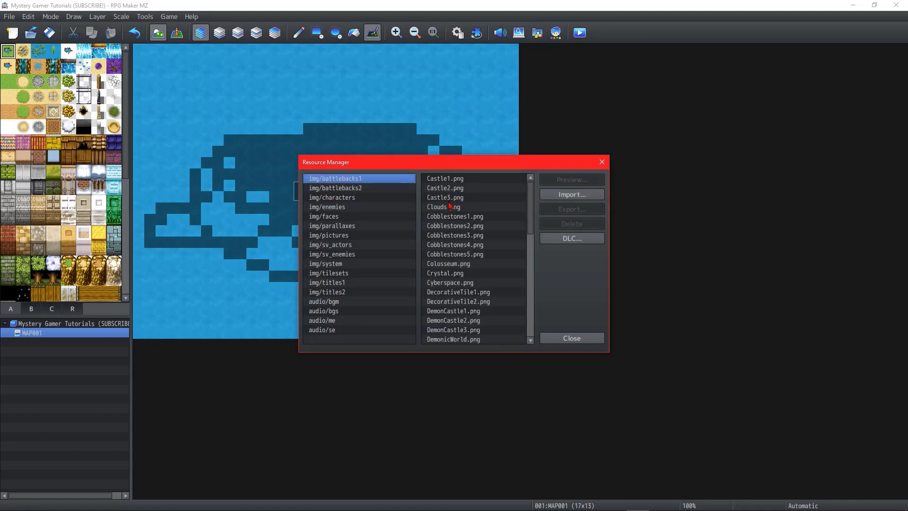
{"action": "left_click", "coordinate": [402, 188]}
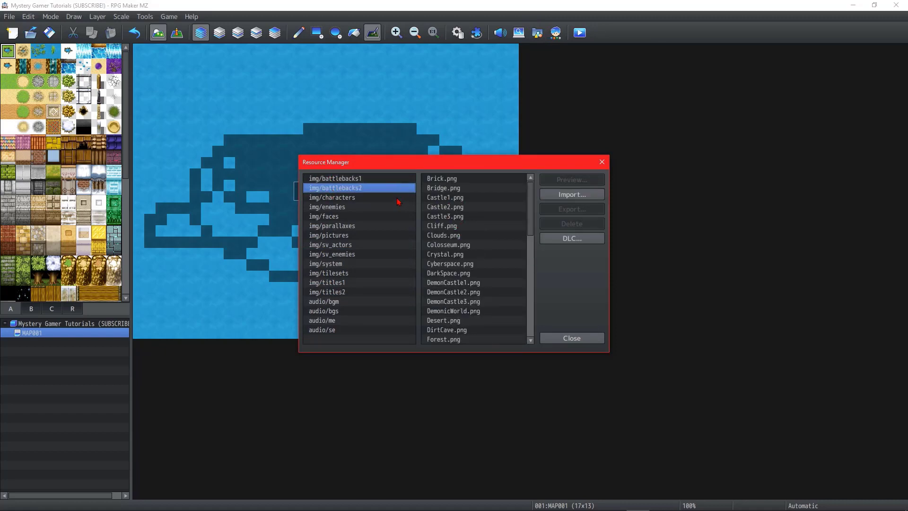
{"action": "left_click", "coordinate": [400, 198]}
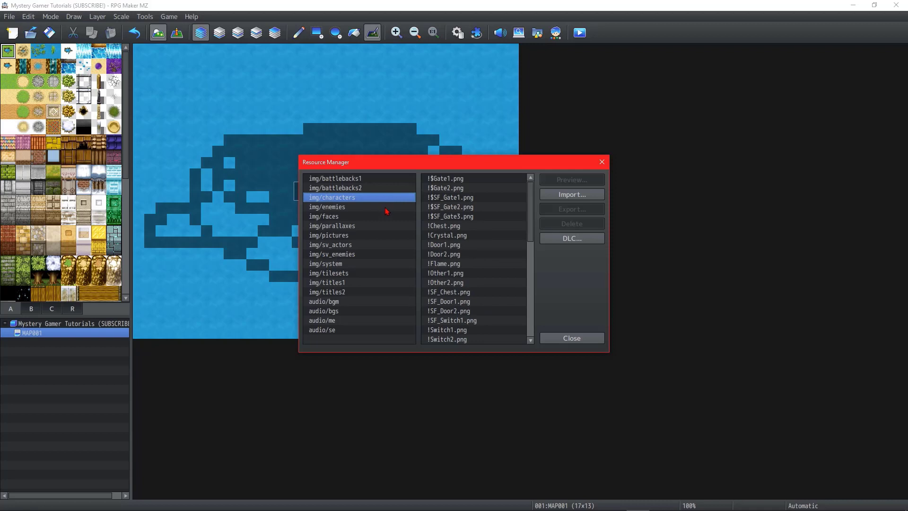
{"action": "left_click", "coordinate": [386, 208]}
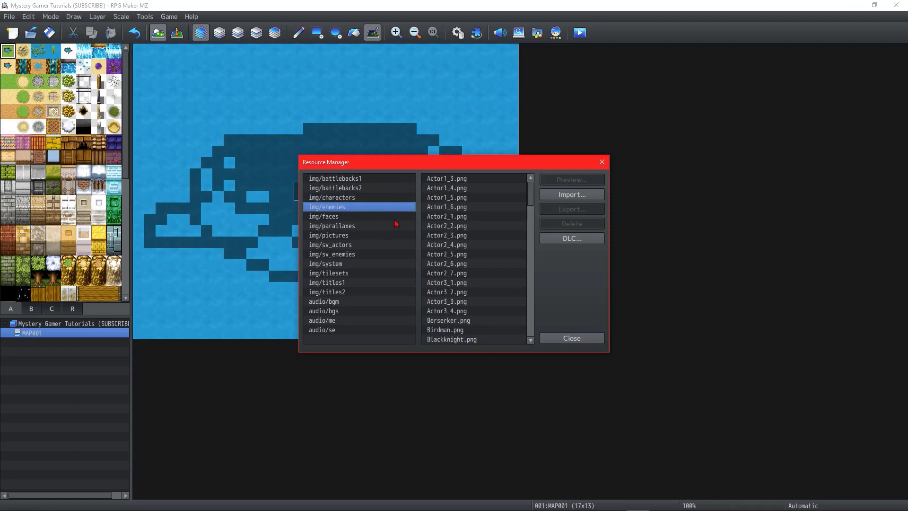
{"action": "left_click", "coordinate": [389, 303]}
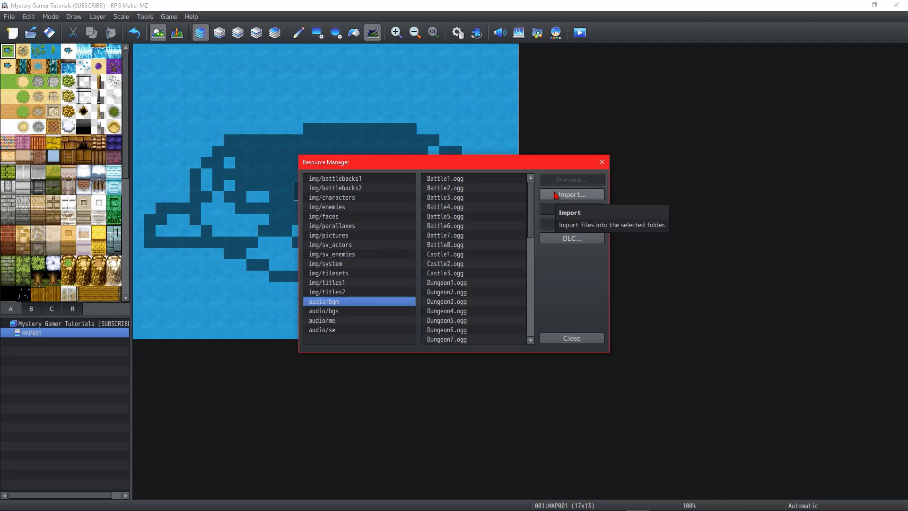
{"action": "key", "text": "Escape"}
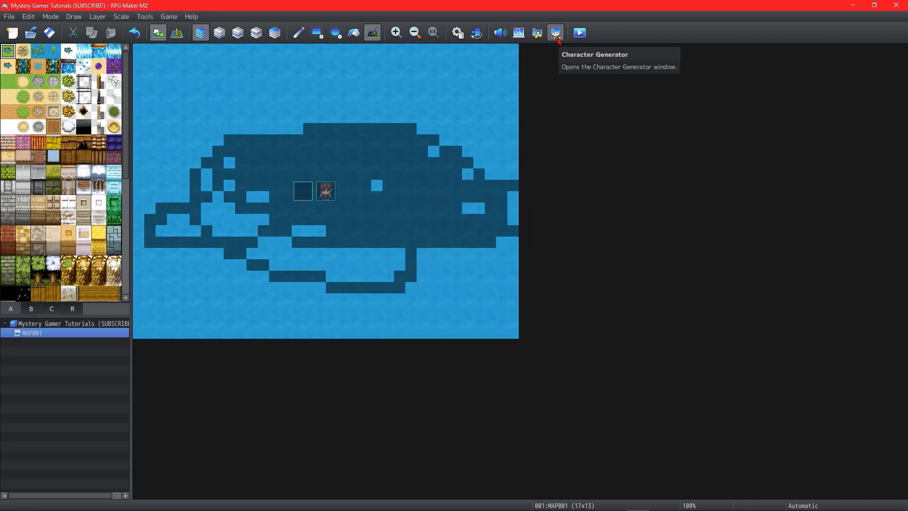
Step: Open the Character Generator, view the Front Hair options and the Female and Kid presets, return to Male and close it
{"action": "left_click", "coordinate": [557, 35]}
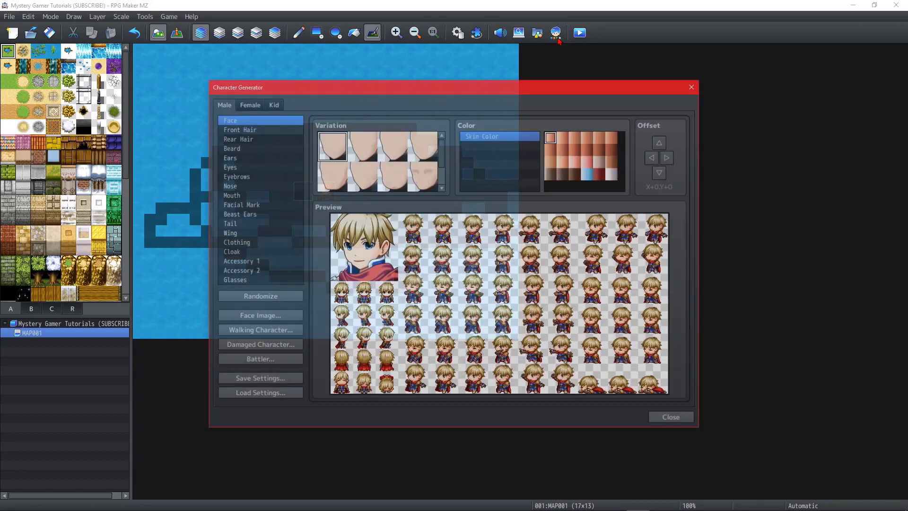
{"action": "left_click", "coordinate": [250, 129]}
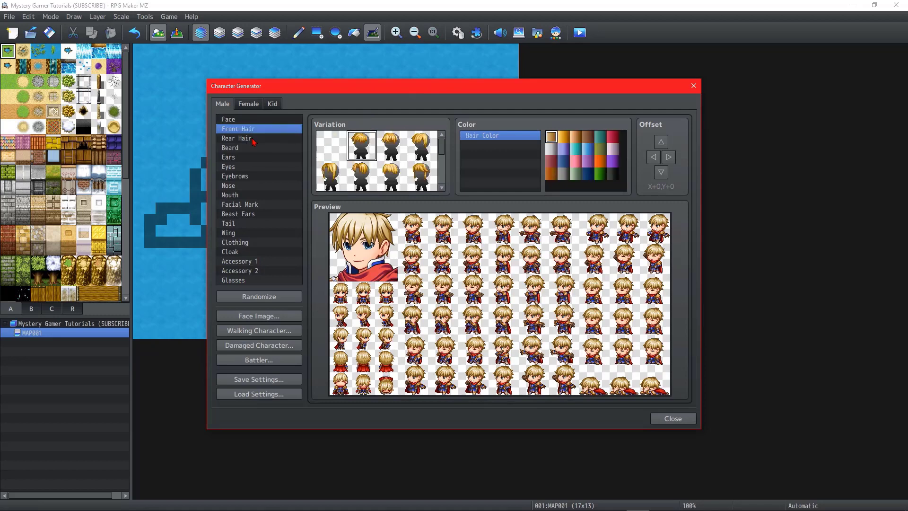
{"action": "left_click", "coordinate": [225, 119]}
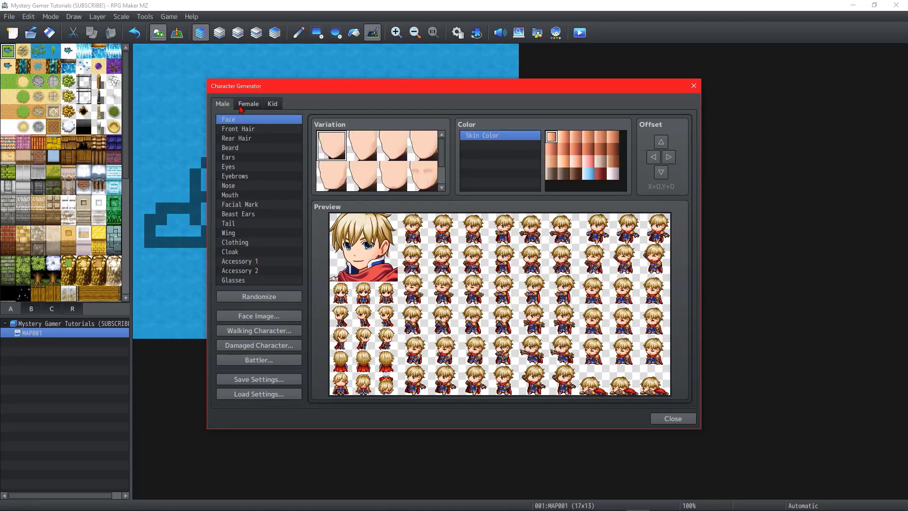
{"action": "left_click", "coordinate": [242, 109]}
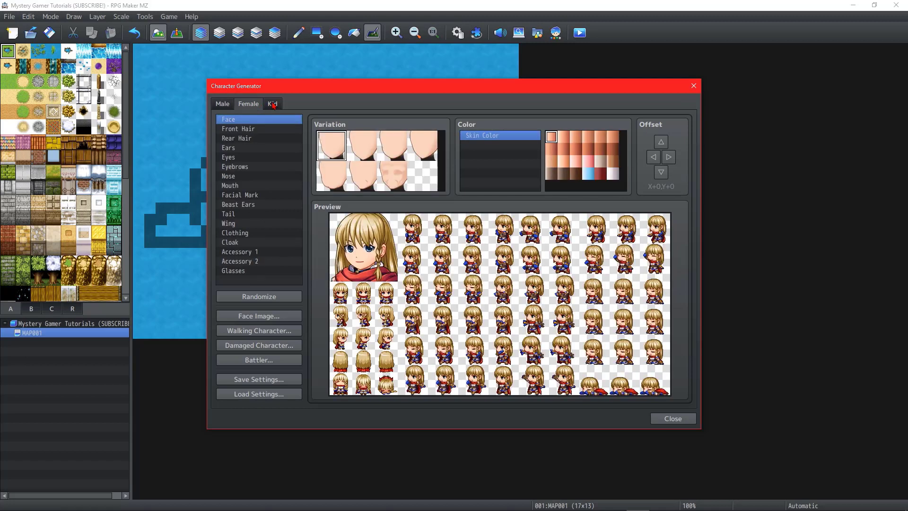
{"action": "left_click", "coordinate": [273, 104]}
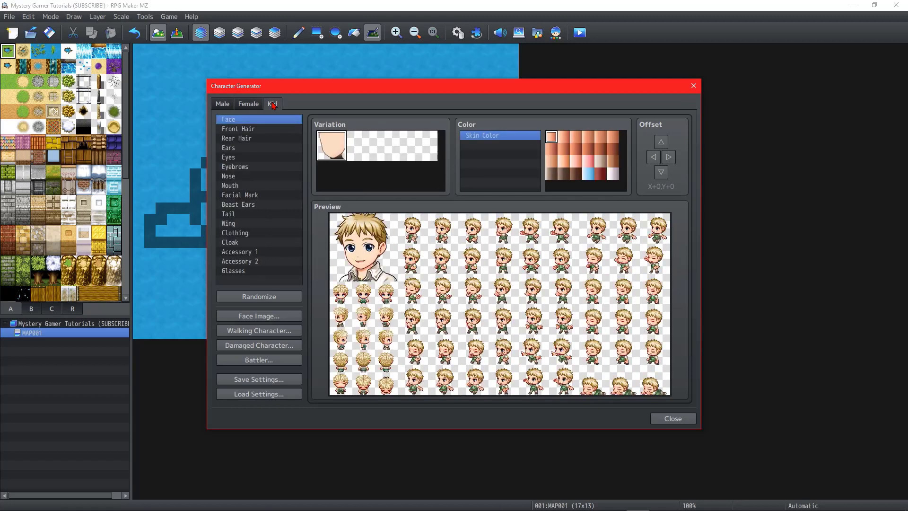
{"action": "left_click", "coordinate": [223, 105]}
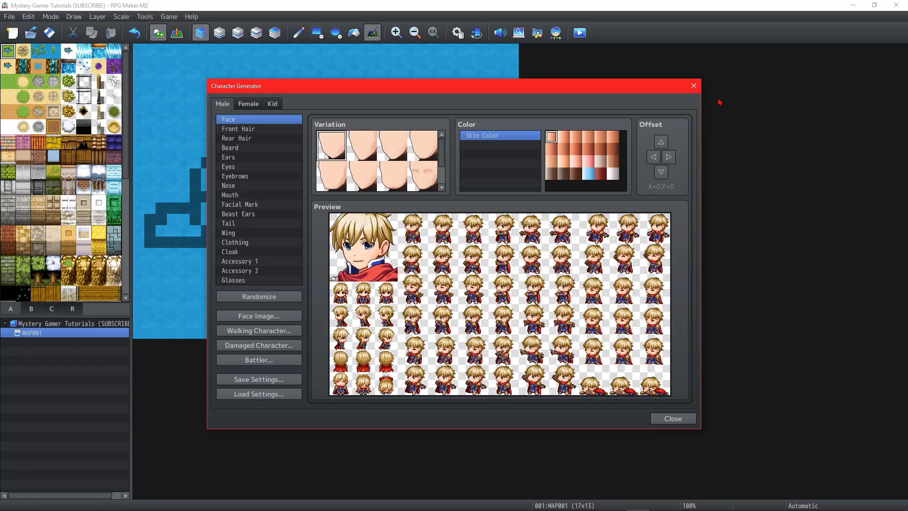
{"action": "left_click", "coordinate": [694, 86]}
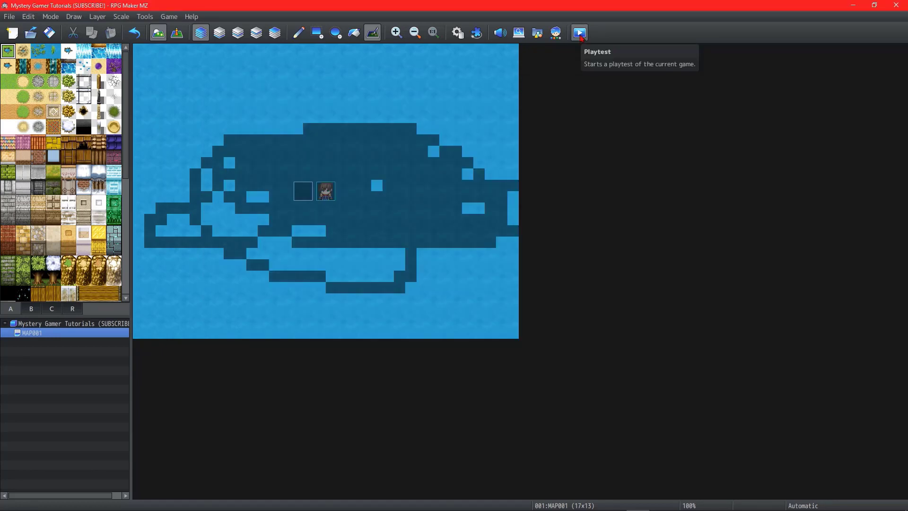
Step: Start a playtest, saving the changes to the game, and begin a new game from the title screen
{"action": "left_click", "coordinate": [580, 33]}
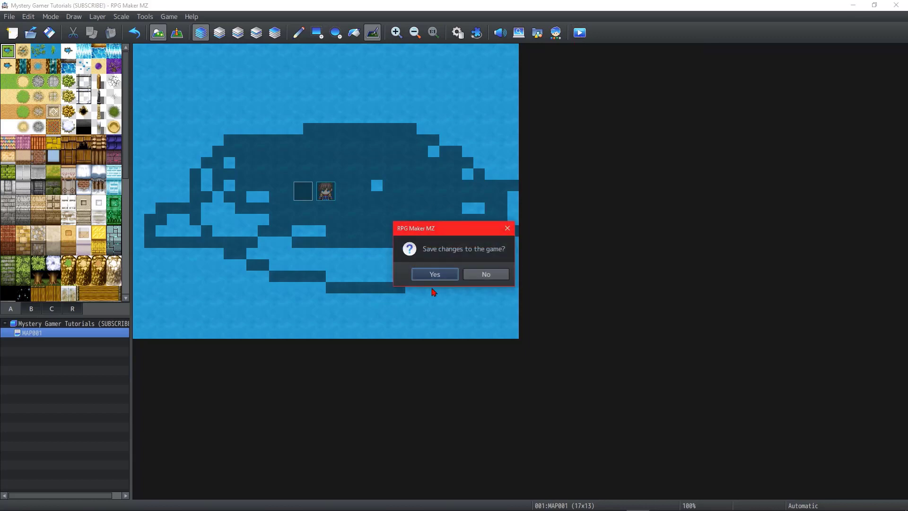
{"action": "left_click", "coordinate": [435, 274]}
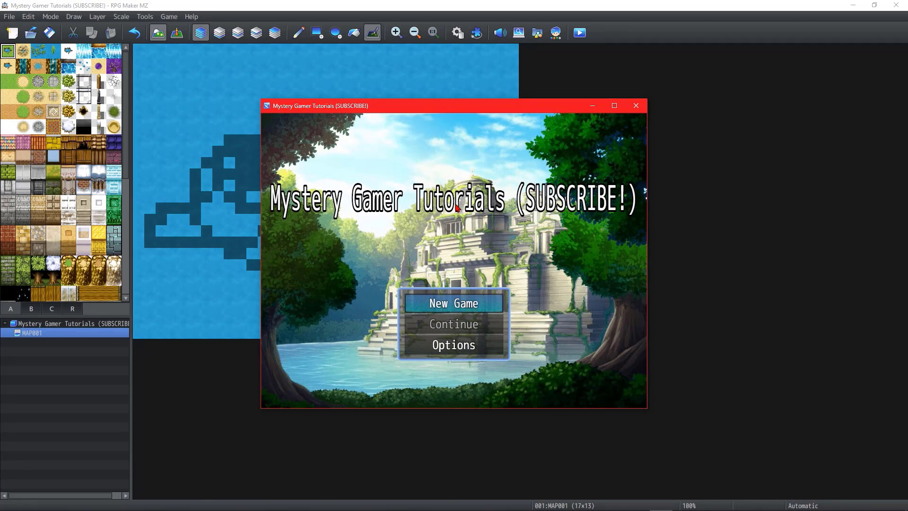
{"action": "key", "text": "Return"}
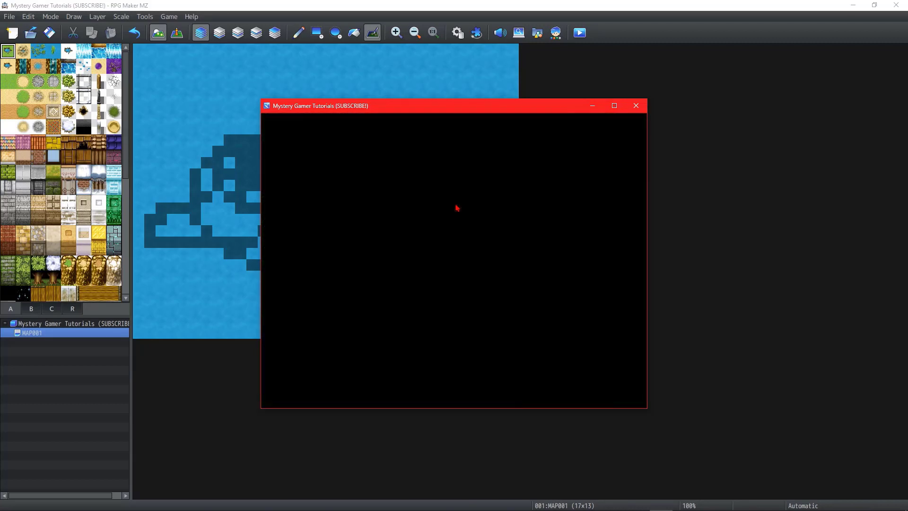
Step: Walk the character around the map in all four directions and close the playtest
{"action": "key", "text": "Up"}
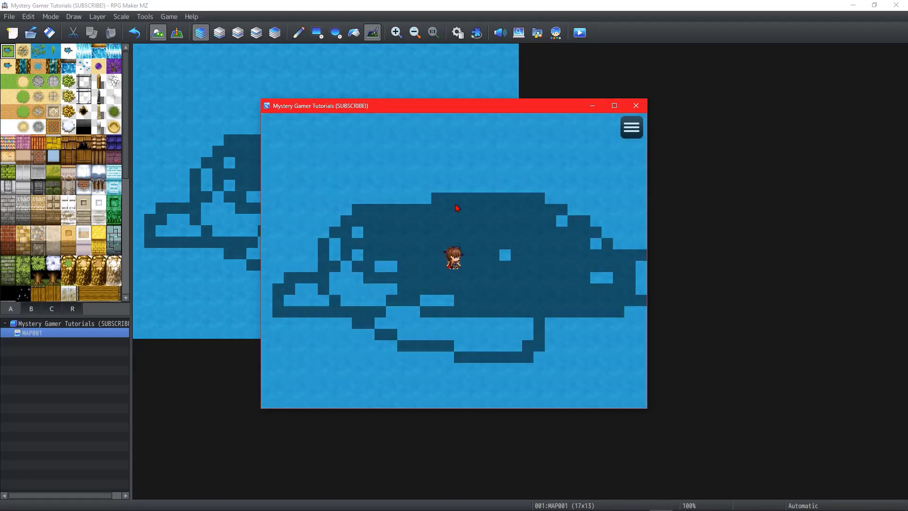
{"action": "key", "text": "Down"}
{"action": "key", "text": "Left"}
{"action": "key", "text": "Right"}
{"action": "key", "text": "Up"}
{"action": "key", "text": "Down"}
{"action": "key", "text": "Left"}
{"action": "key", "text": "Up"}
{"action": "key", "text": "Right"}
{"action": "key", "text": "Down"}
{"action": "key", "text": "Left"}
{"action": "key", "text": "Up"}
{"action": "key", "text": "Down"}
{"action": "key", "text": "Down"}
{"action": "key", "text": "Right"}
{"action": "key", "text": "Up"}
{"action": "key", "text": "Left"}
{"action": "key", "text": "Down"}
{"action": "key", "text": "Right"}
{"action": "key", "text": "alt+F4"}
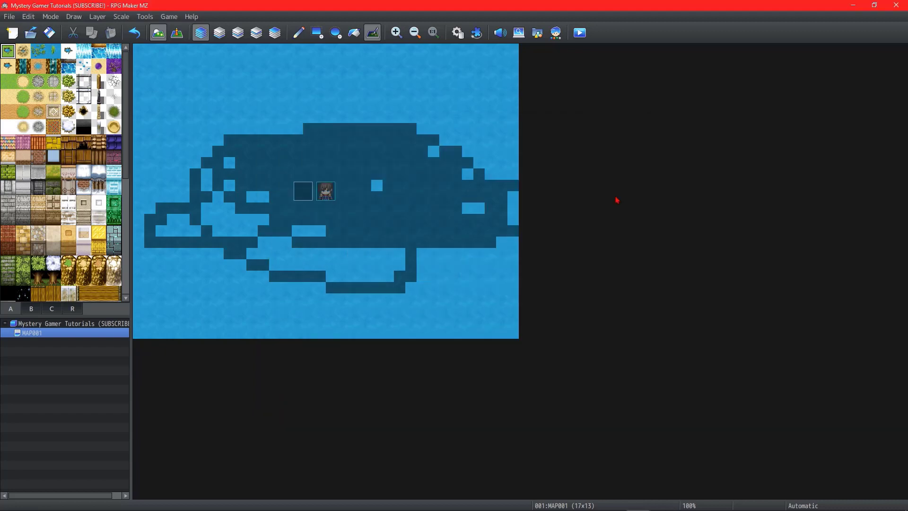
Step: Look through the B, C and R tile sets, return to tile set A and select MAP001 in the map list
{"action": "left_click", "coordinate": [31, 309]}
{"action": "left_click", "coordinate": [51, 309]}
{"action": "left_click", "coordinate": [72, 309]}
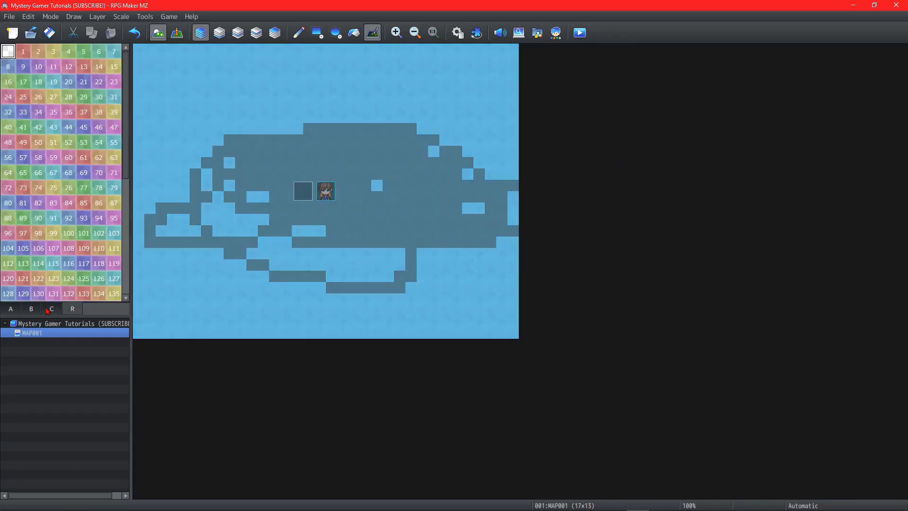
{"action": "left_click", "coordinate": [11, 309]}
{"action": "left_click", "coordinate": [31, 309]}
{"action": "left_click", "coordinate": [52, 309]}
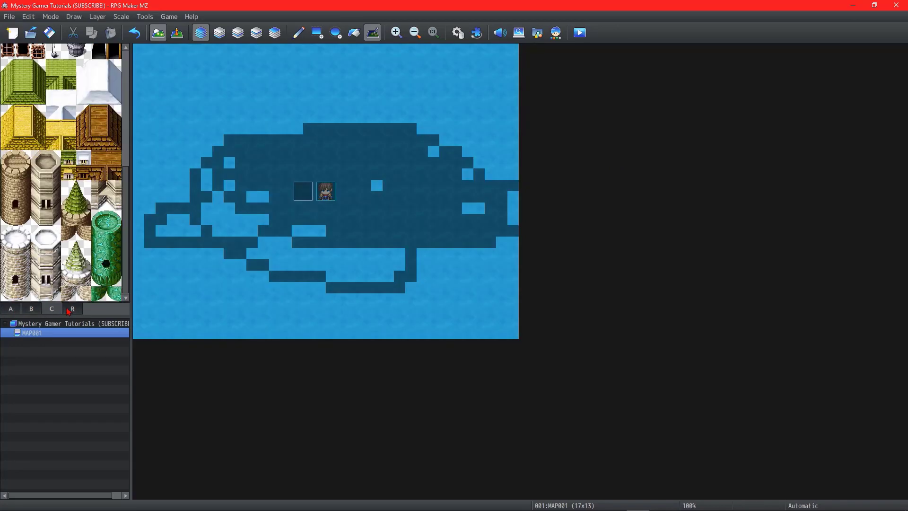
{"action": "left_click", "coordinate": [72, 309]}
{"action": "left_click", "coordinate": [10, 309]}
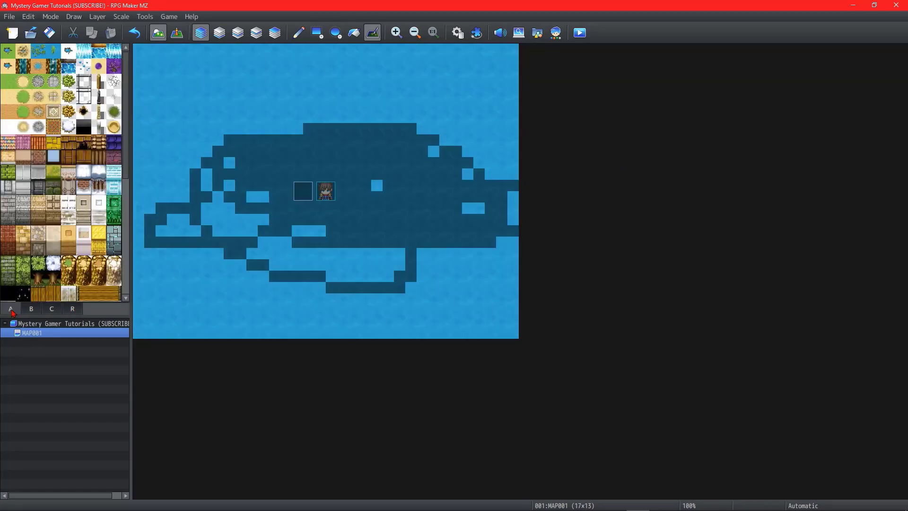
{"action": "left_click", "coordinate": [50, 333]}
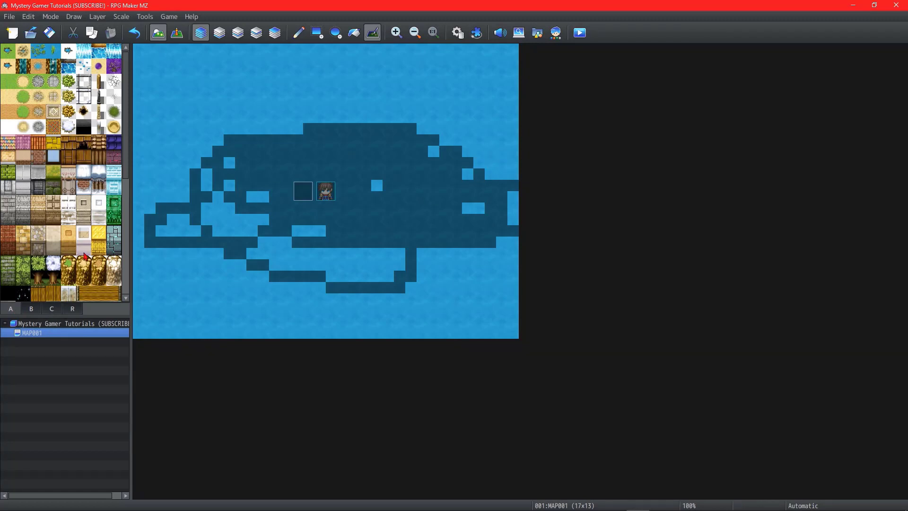